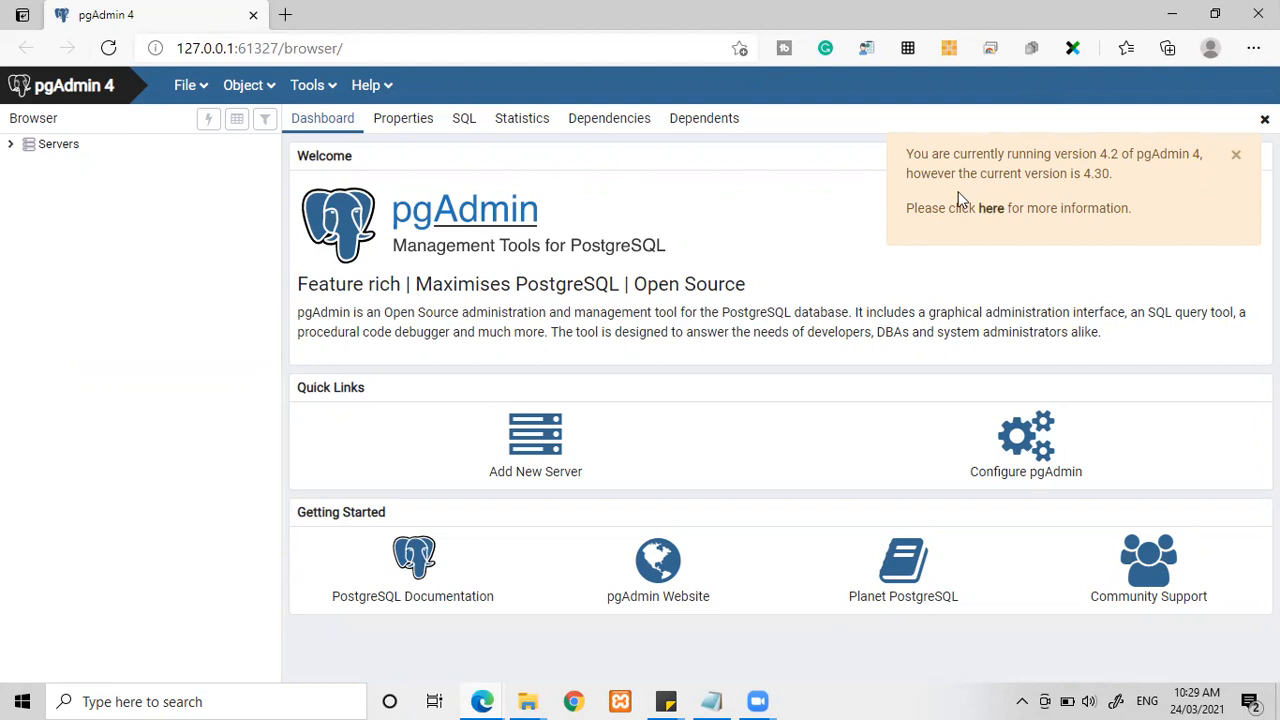
Dismiss the version notice and view dvdrentalBackup.tar in the sample database folder in File Explorer
{"action": "left_click", "coordinate": [1237, 158]}
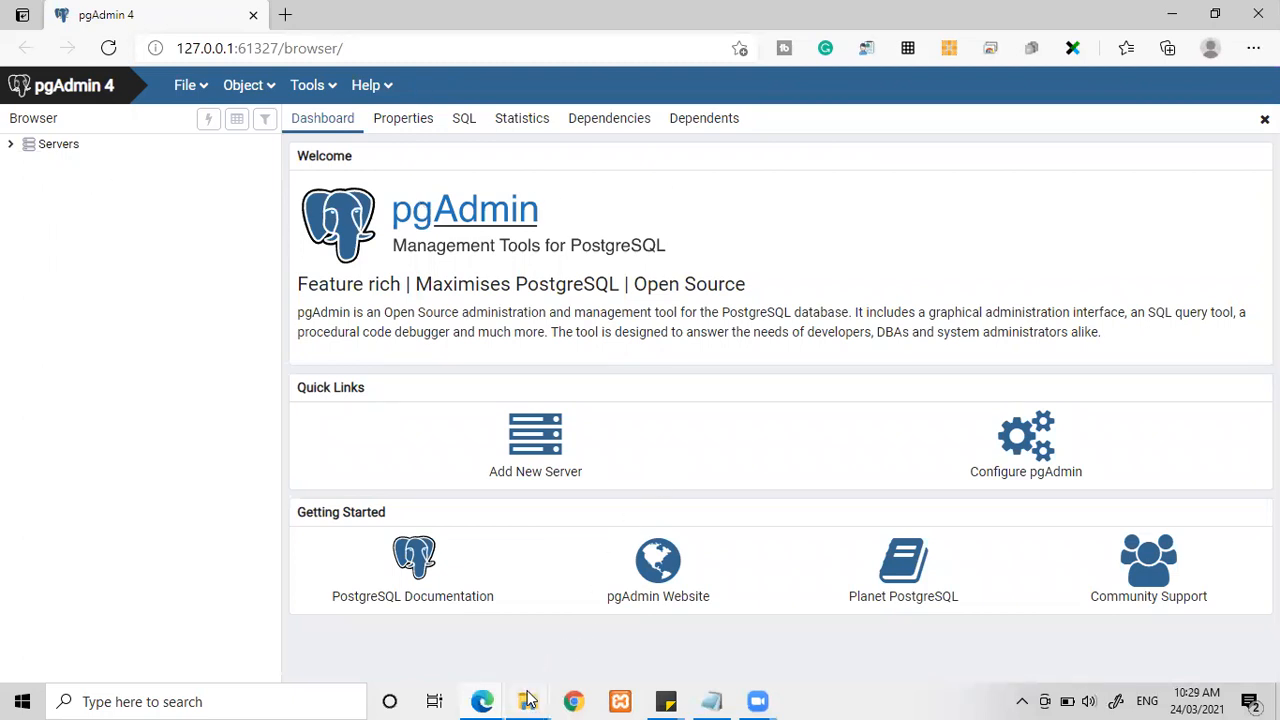
{"action": "mouse_move", "coordinate": [528, 700]}
{"action": "left_click", "coordinate": [700, 557]}
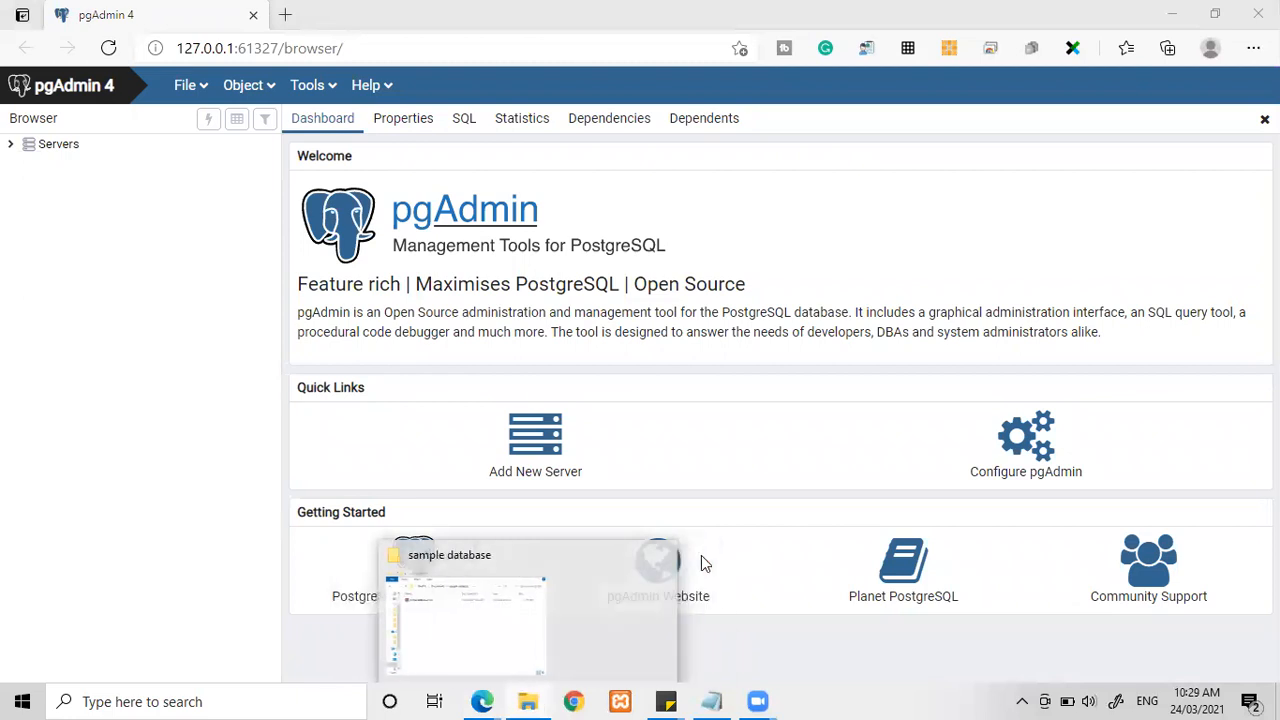
{"action": "left_click", "coordinate": [550, 562]}
{"action": "left_click_drag", "start_coordinate": [639, 281], "coordinate": [727, 178]}
{"action": "left_click", "coordinate": [556, 300]}
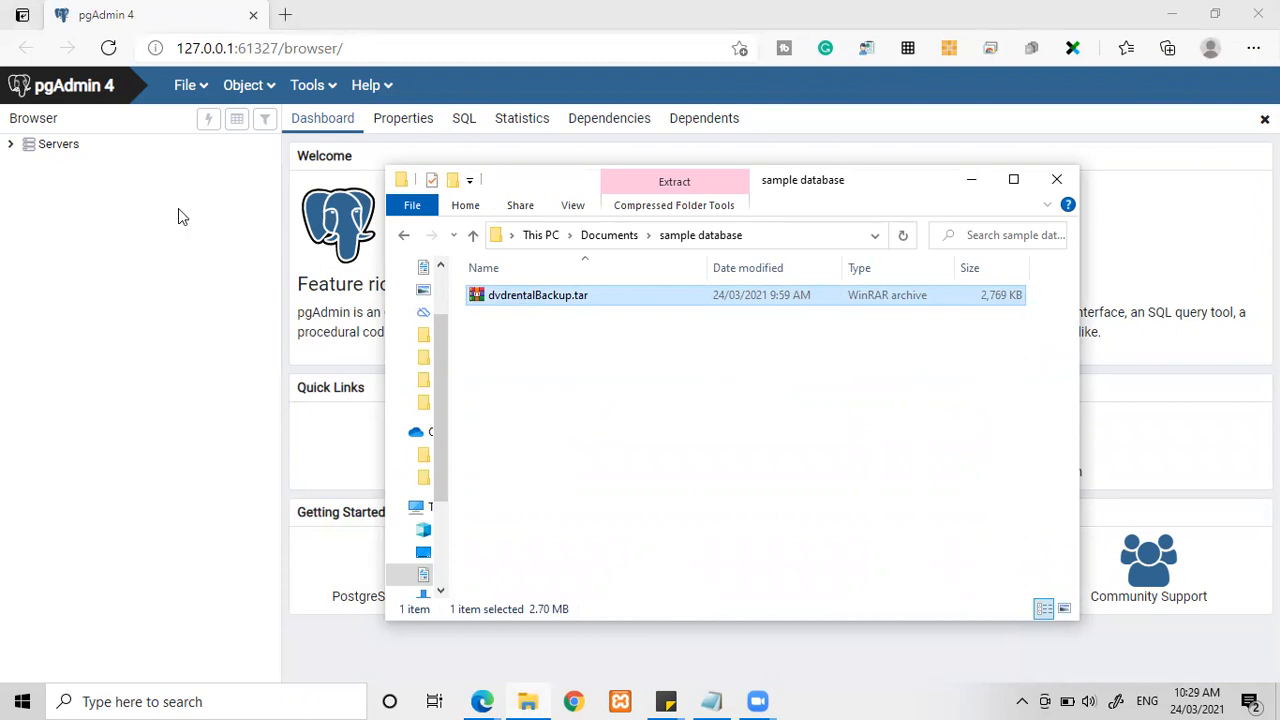
{"action": "left_click", "coordinate": [971, 179]}
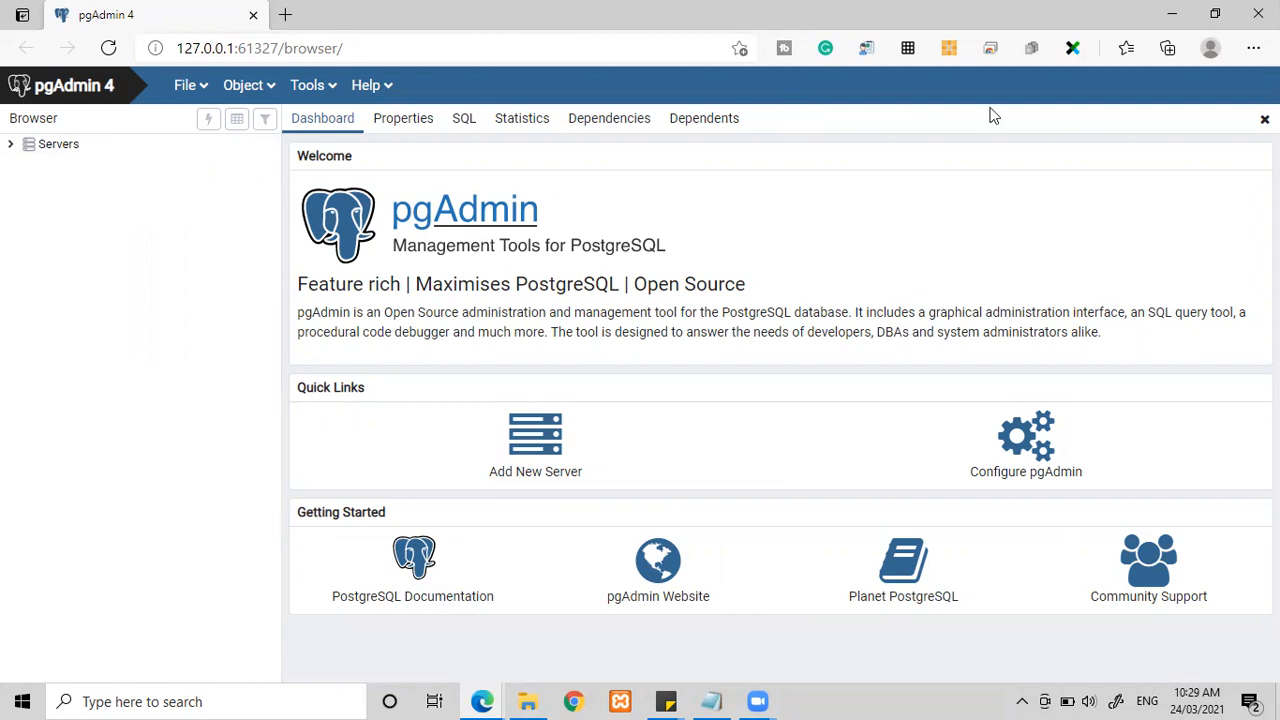
Create a database named dvdrental on the PostgreSQL 11 server
{"action": "left_click", "coordinate": [56, 149]}
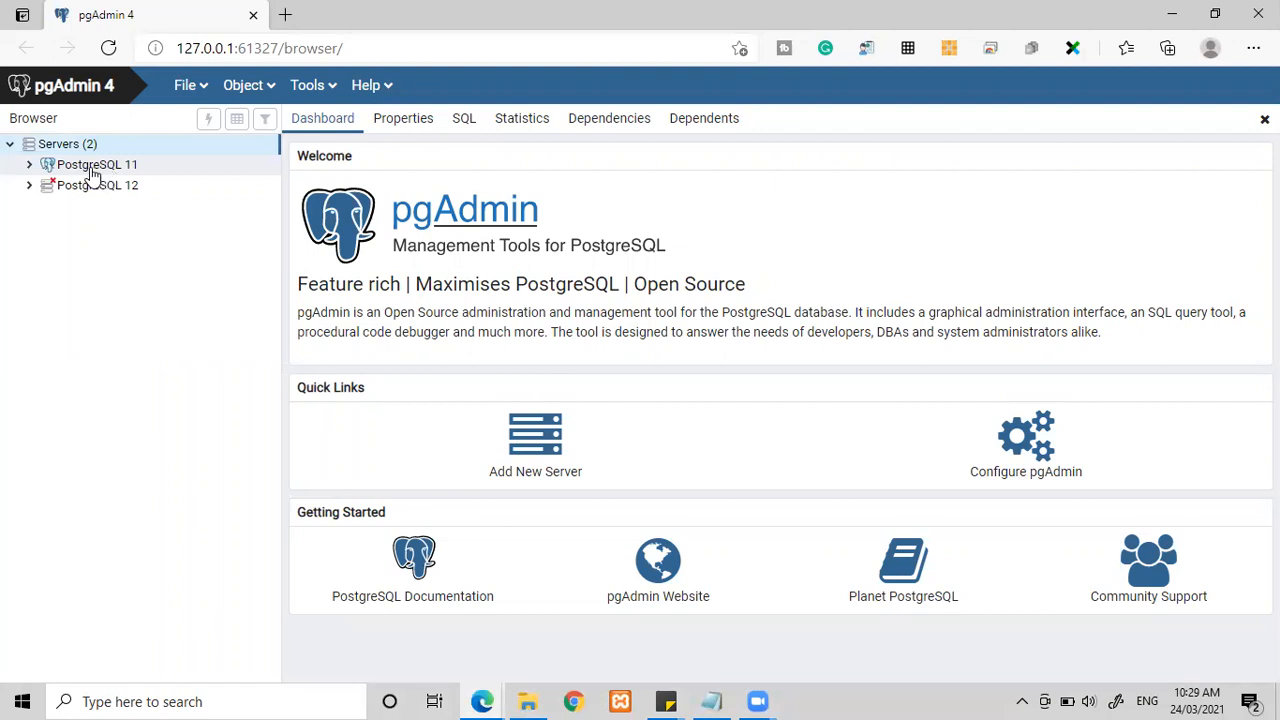
{"action": "left_click", "coordinate": [90, 168]}
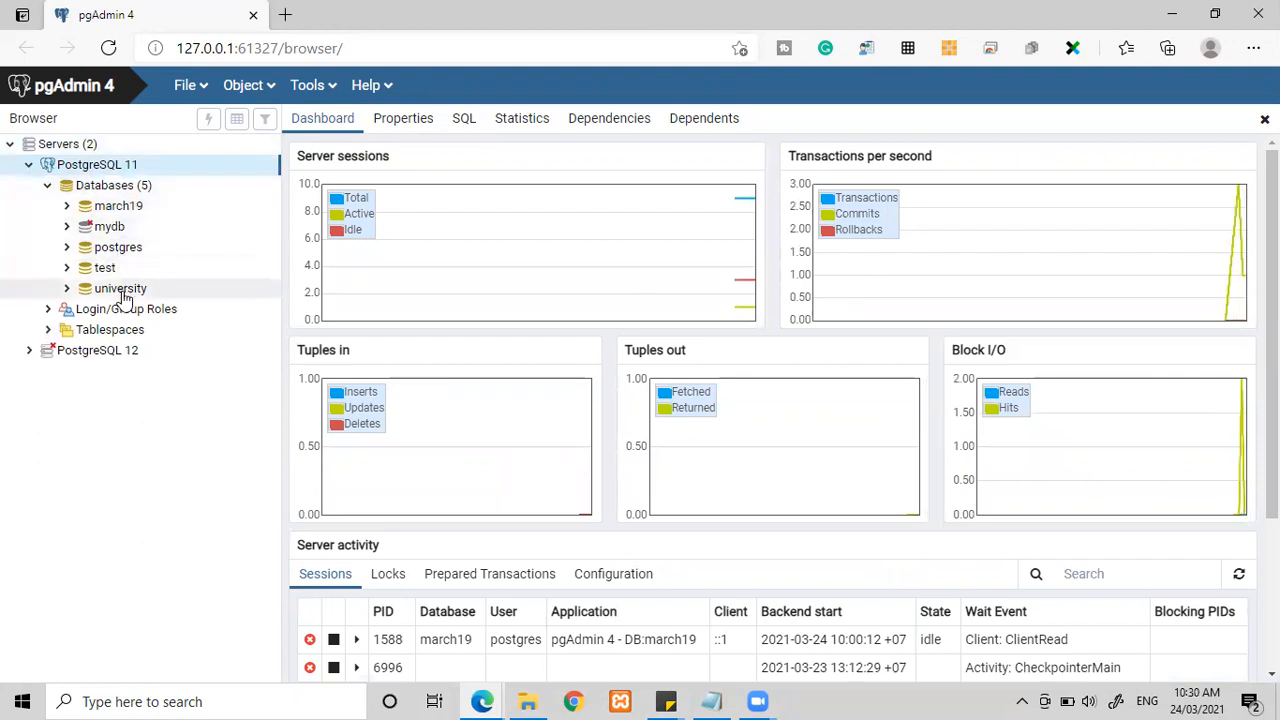
{"action": "left_click", "coordinate": [108, 190]}
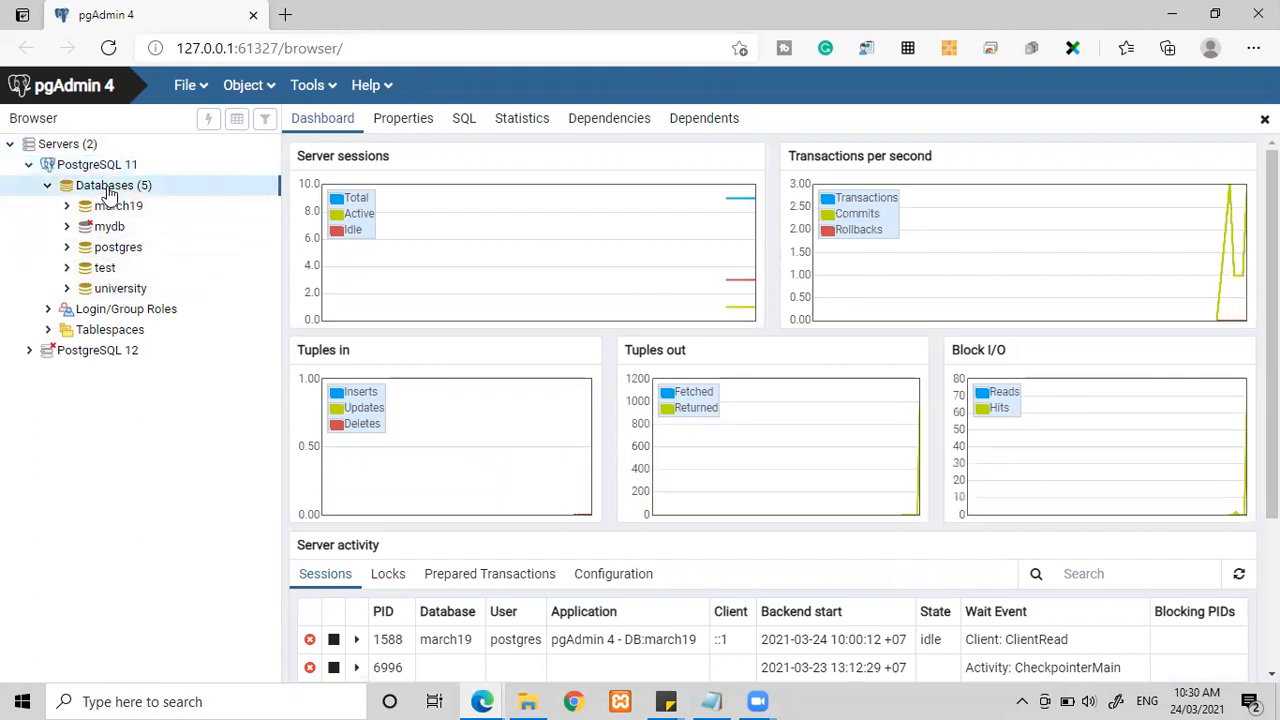
{"action": "right_click", "coordinate": [108, 192]}
{"action": "mouse_move", "coordinate": [270, 206]}
{"action": "left_click", "coordinate": [323, 210]}
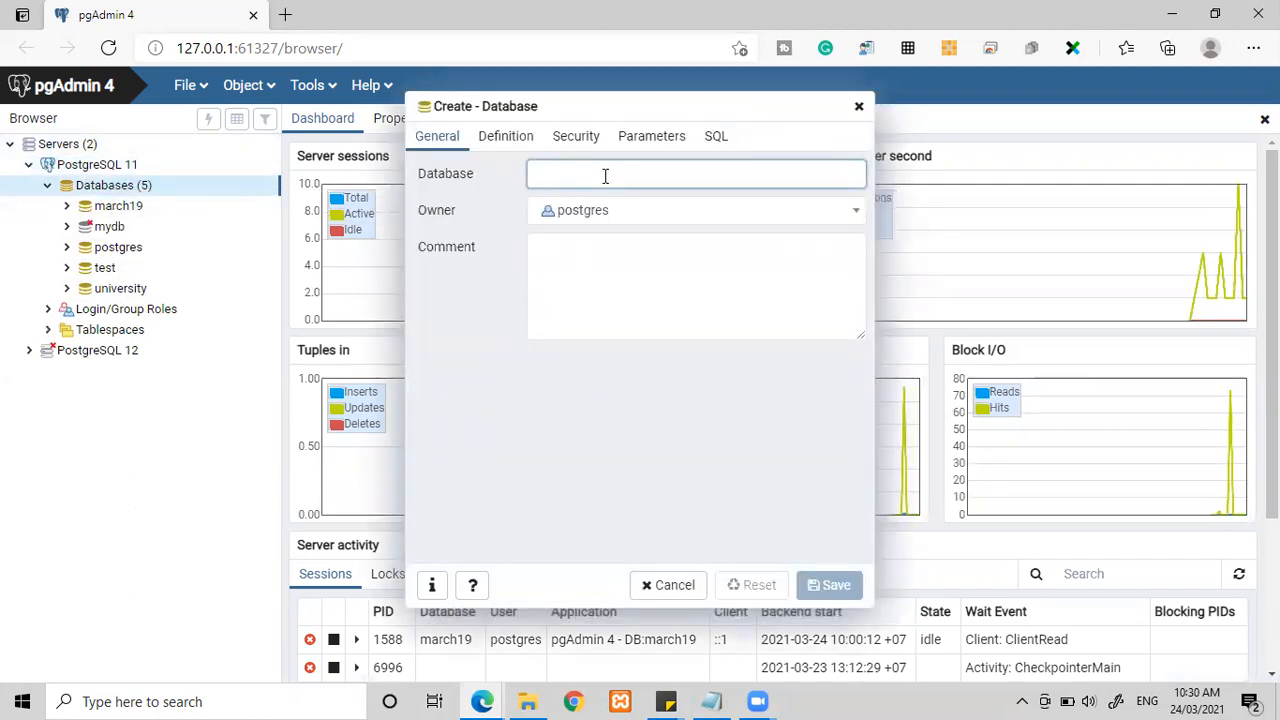
{"action": "type", "text": "dvdr"}
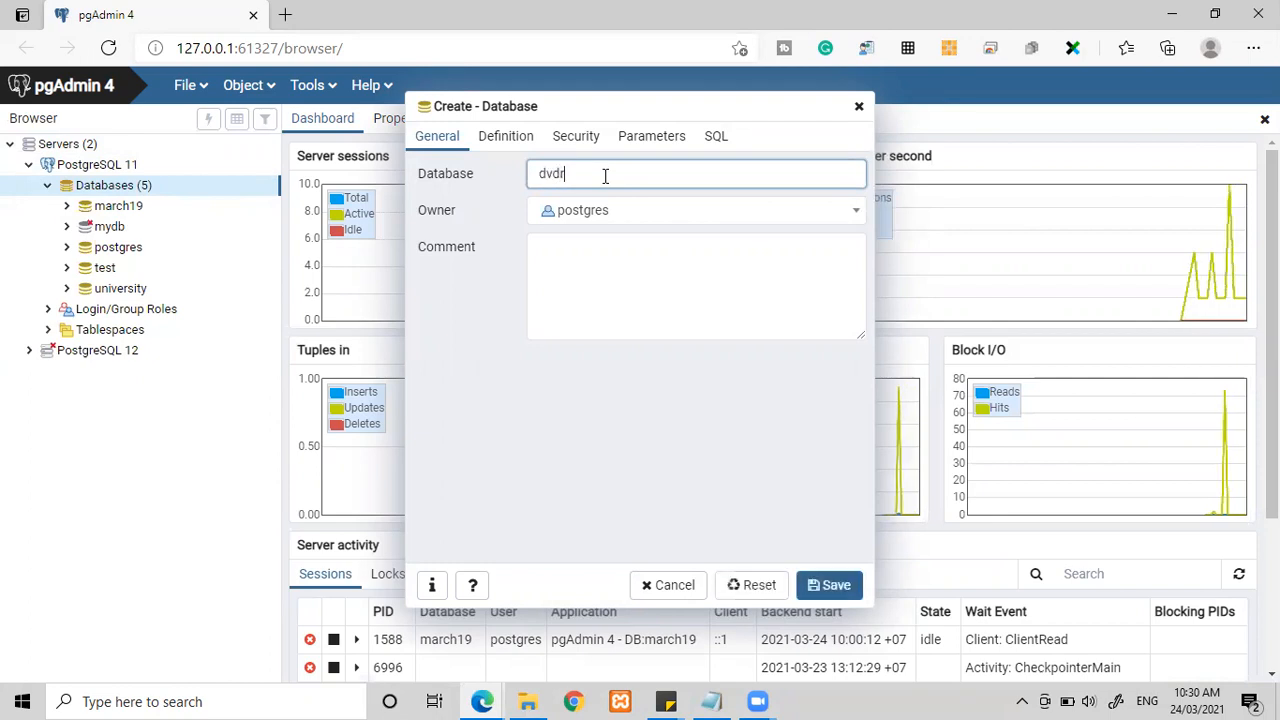
{"action": "type", "text": "ental"}
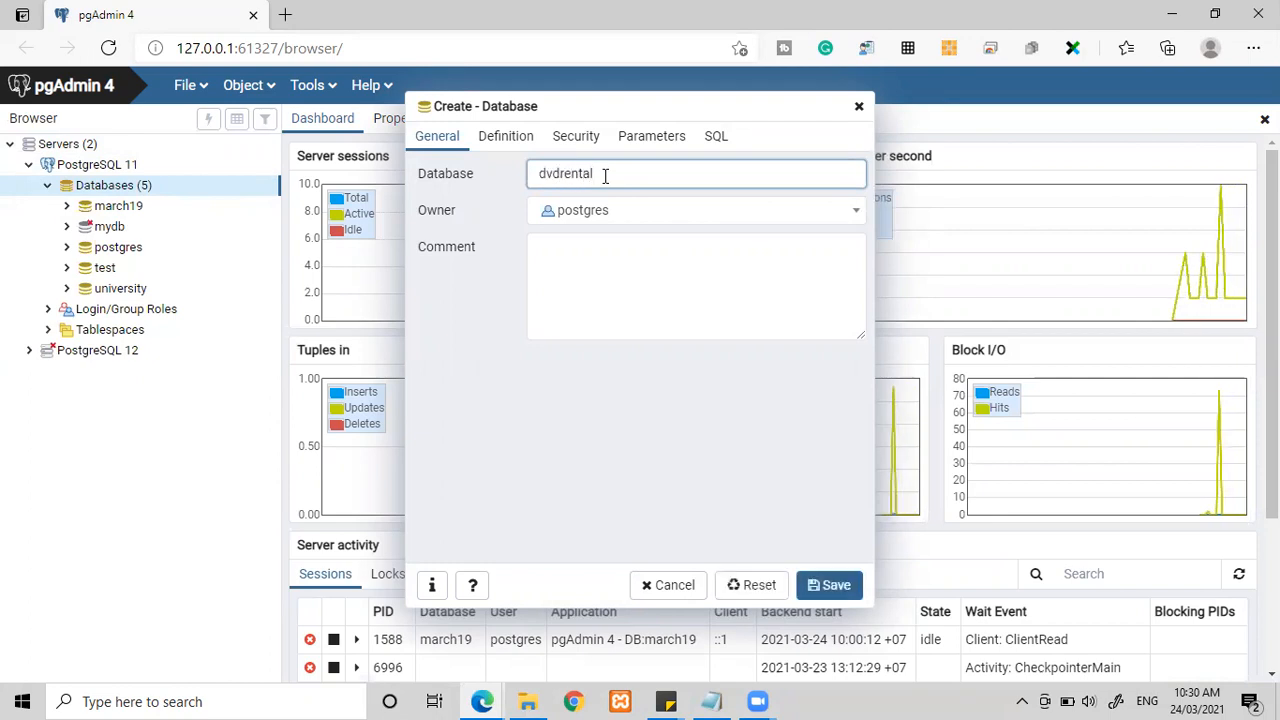
{"action": "left_click", "coordinate": [834, 587]}
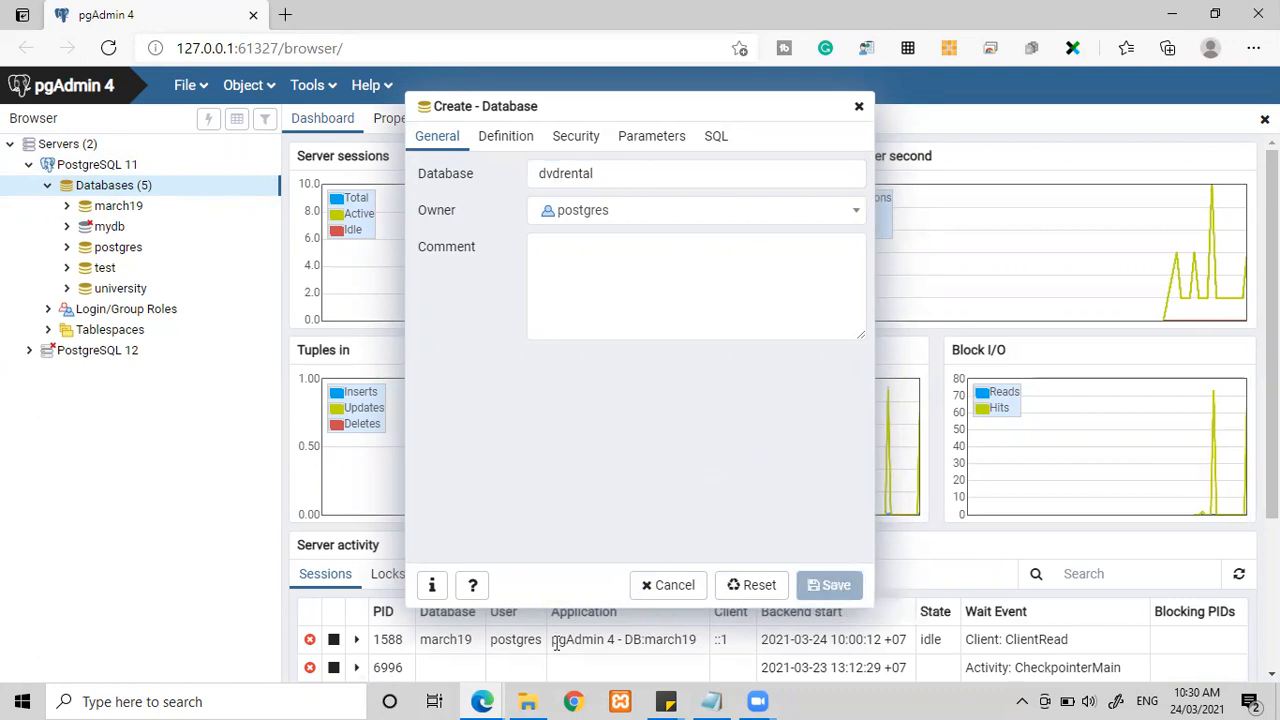
Bring up the sample database folder in File Explorer to check the backup file alongside the dvdrental database
{"action": "left_click", "coordinate": [533, 699]}
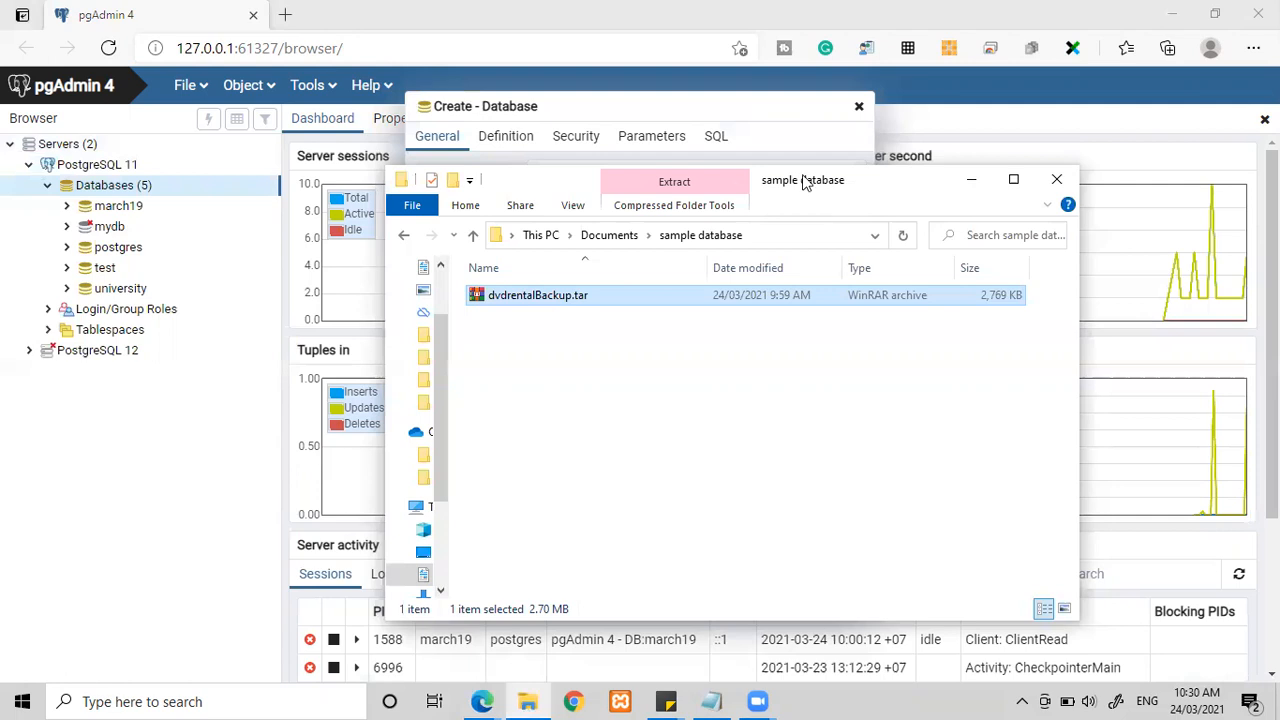
{"action": "left_click_drag", "start_coordinate": [797, 172], "coordinate": [759, 163]}
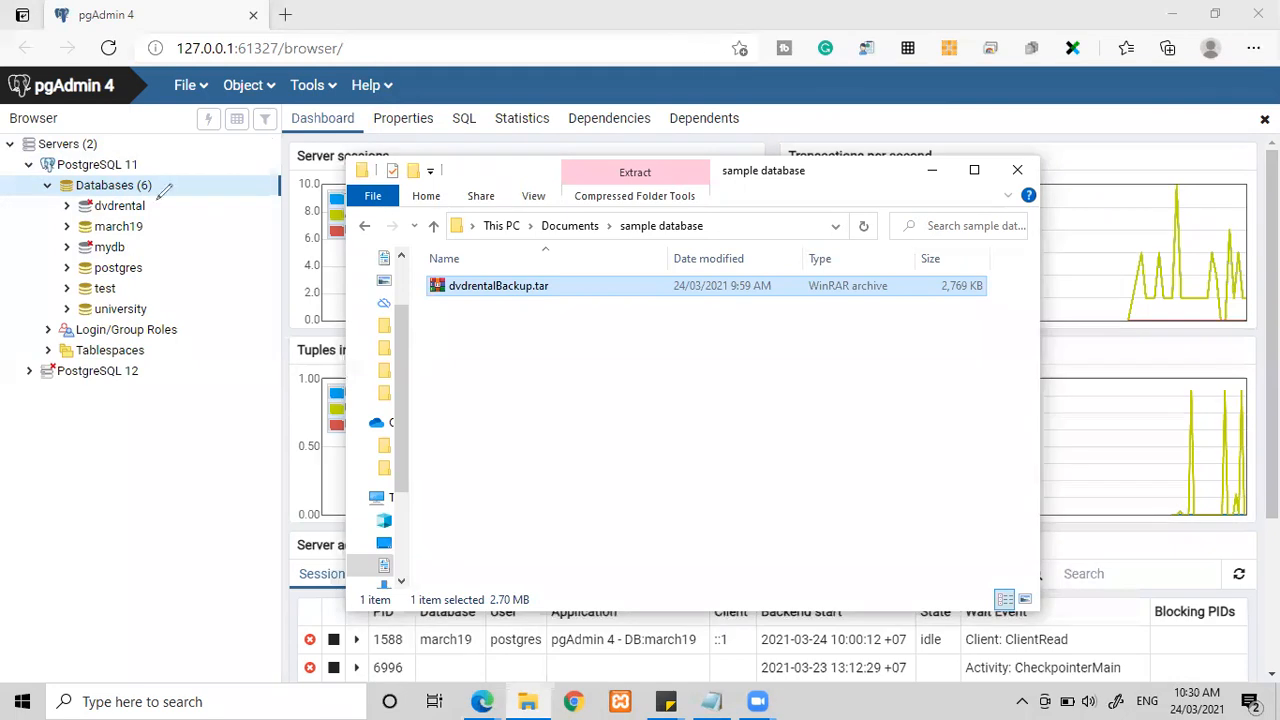
{"action": "left_click_drag", "start_coordinate": [175, 183], "coordinate": [175, 181]}
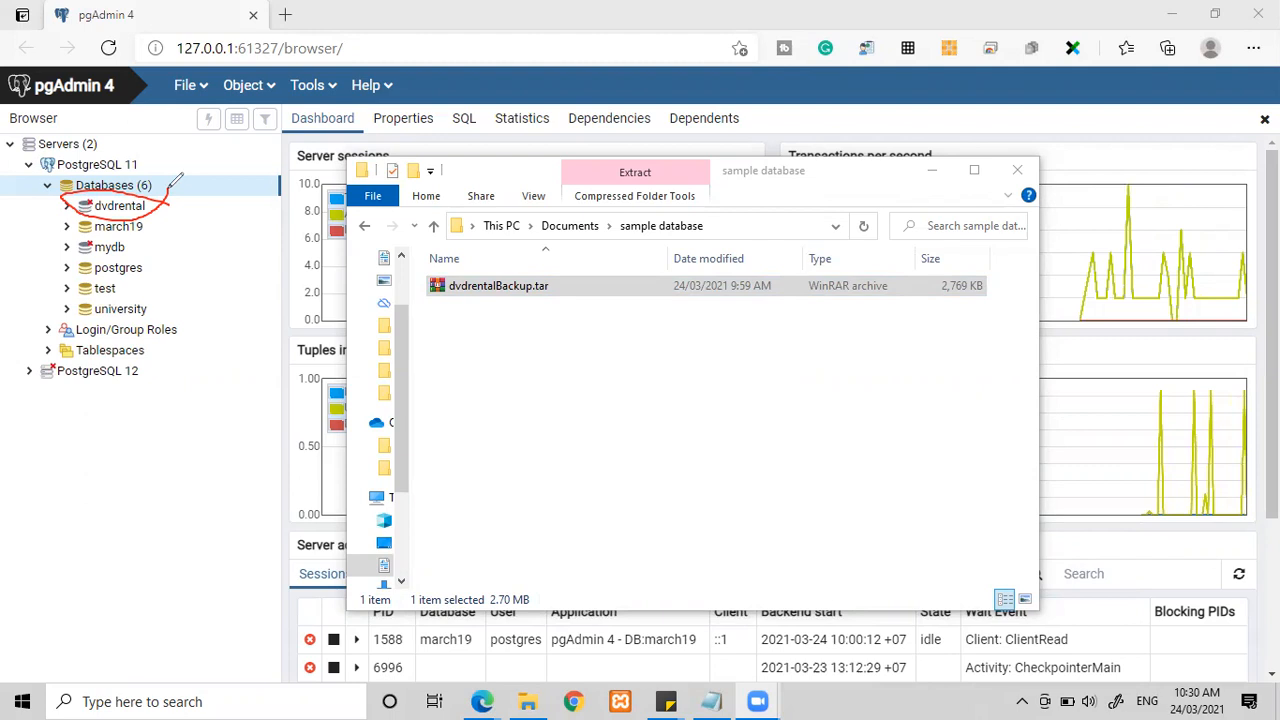
{"action": "left_click", "coordinate": [129, 192]}
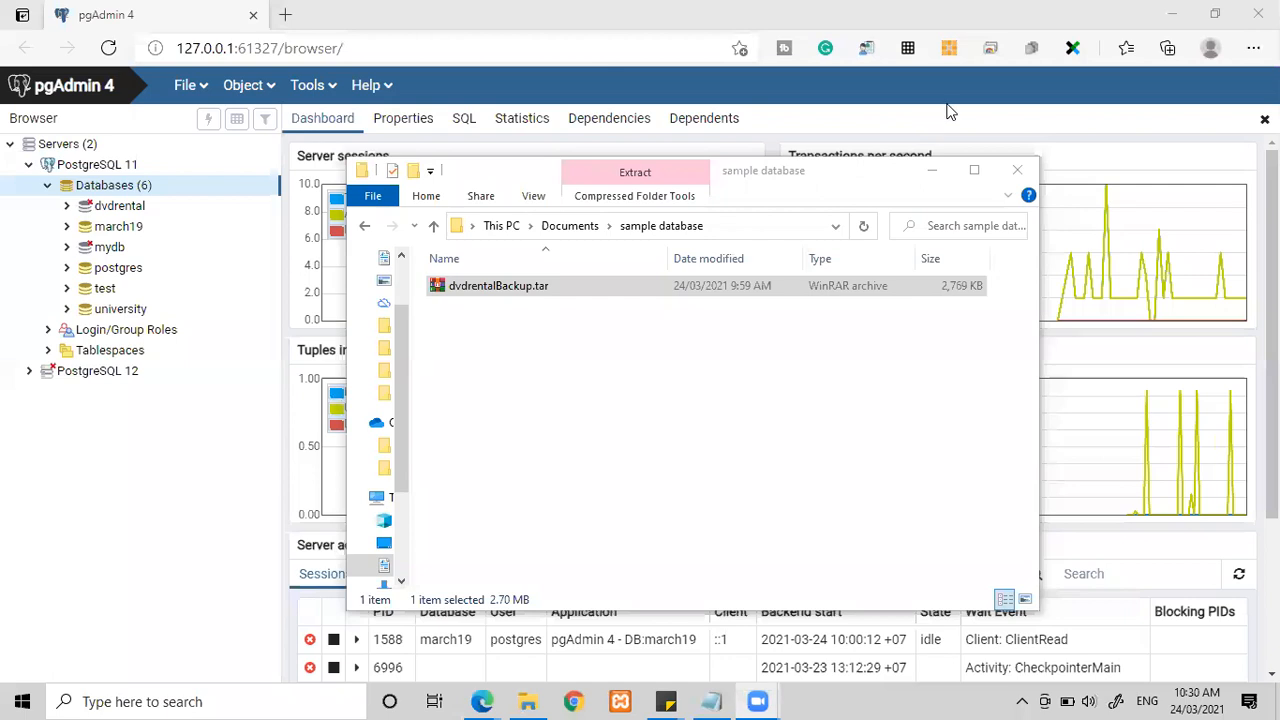
{"action": "left_click", "coordinate": [931, 170]}
Connect to the dvdrental database and inspect the tables in its public schema
{"action": "left_click", "coordinate": [124, 207]}
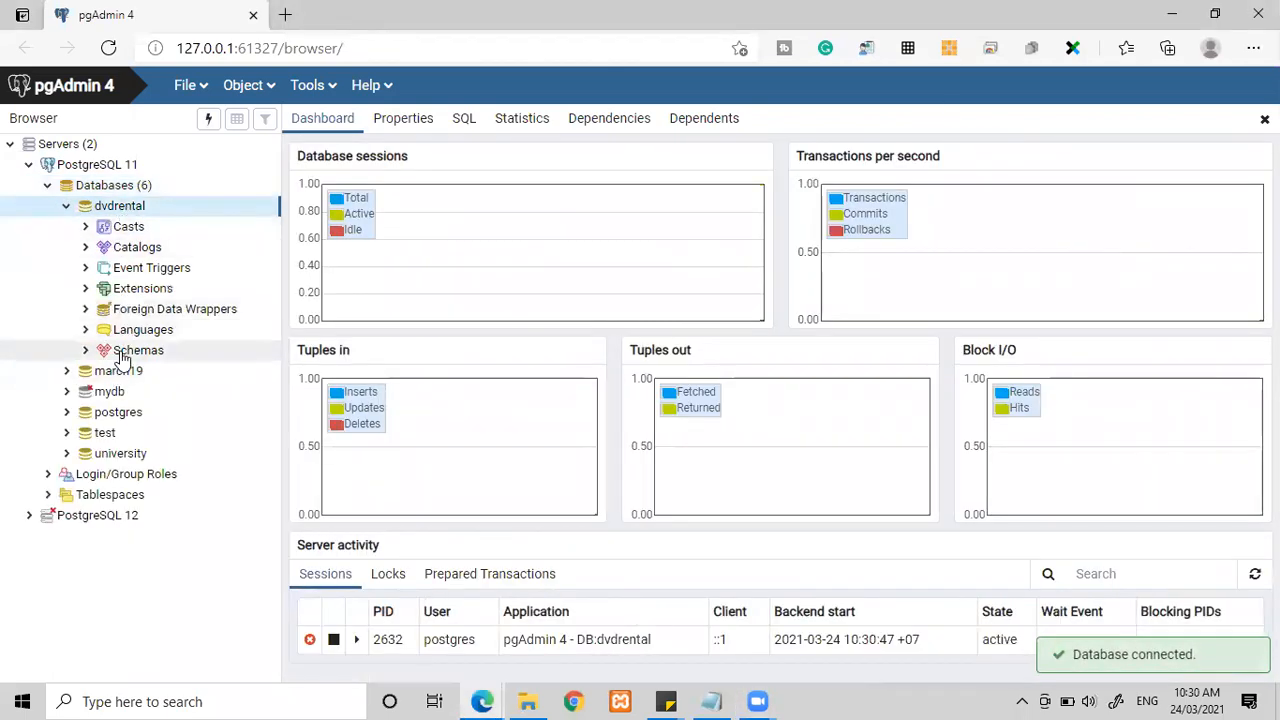
{"action": "left_click", "coordinate": [122, 352]}
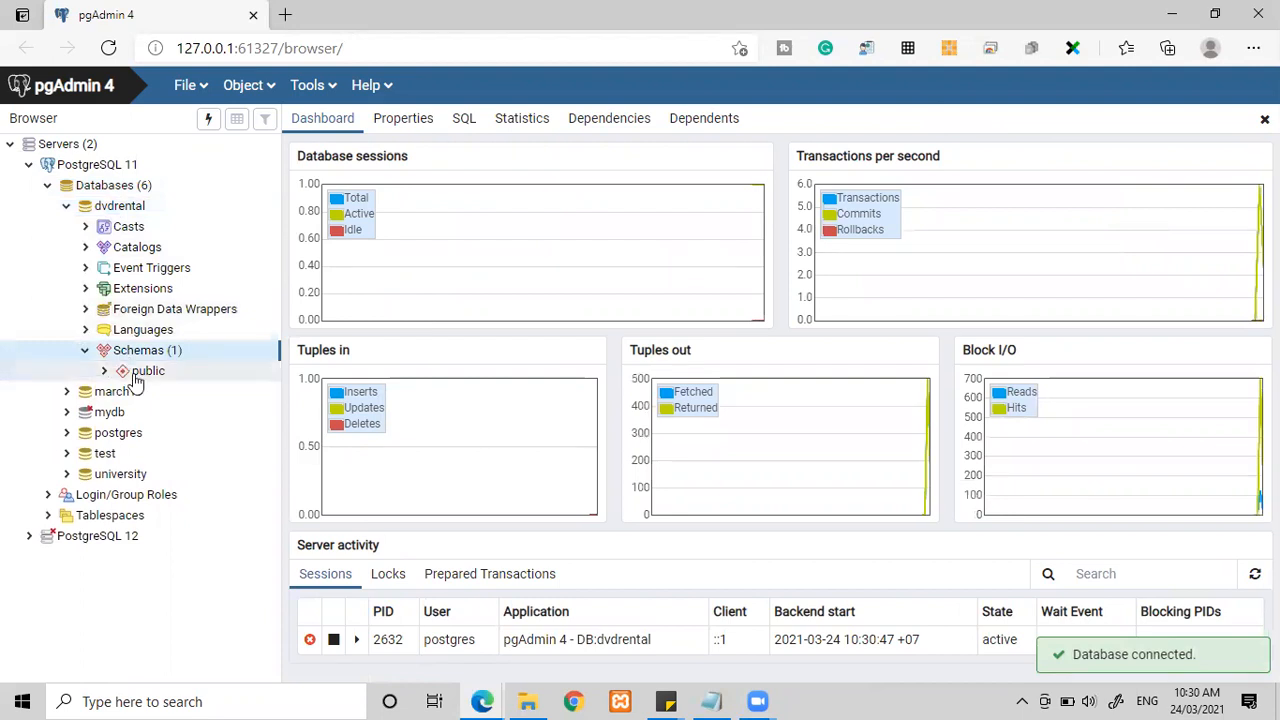
{"action": "left_click", "coordinate": [140, 371]}
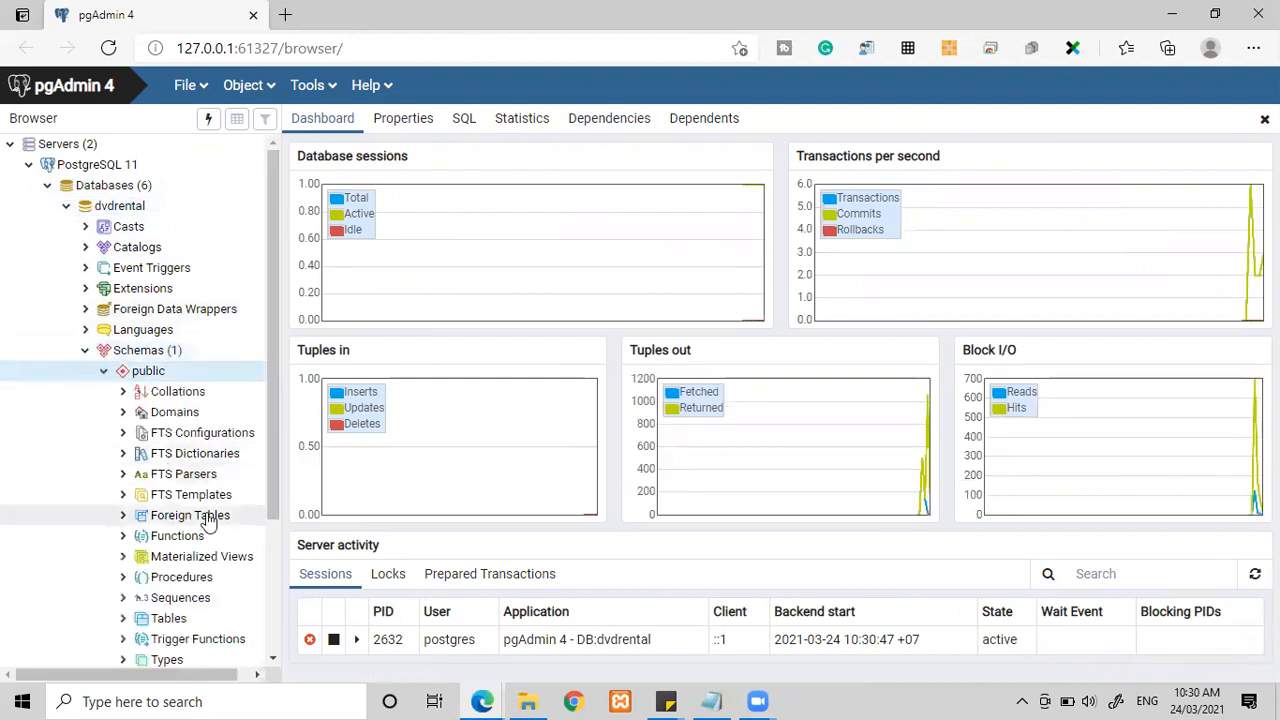
{"action": "scroll", "coordinate": [190, 520], "scroll_direction": "down", "scroll_amount": 2}
{"action": "left_click", "coordinate": [172, 540]}
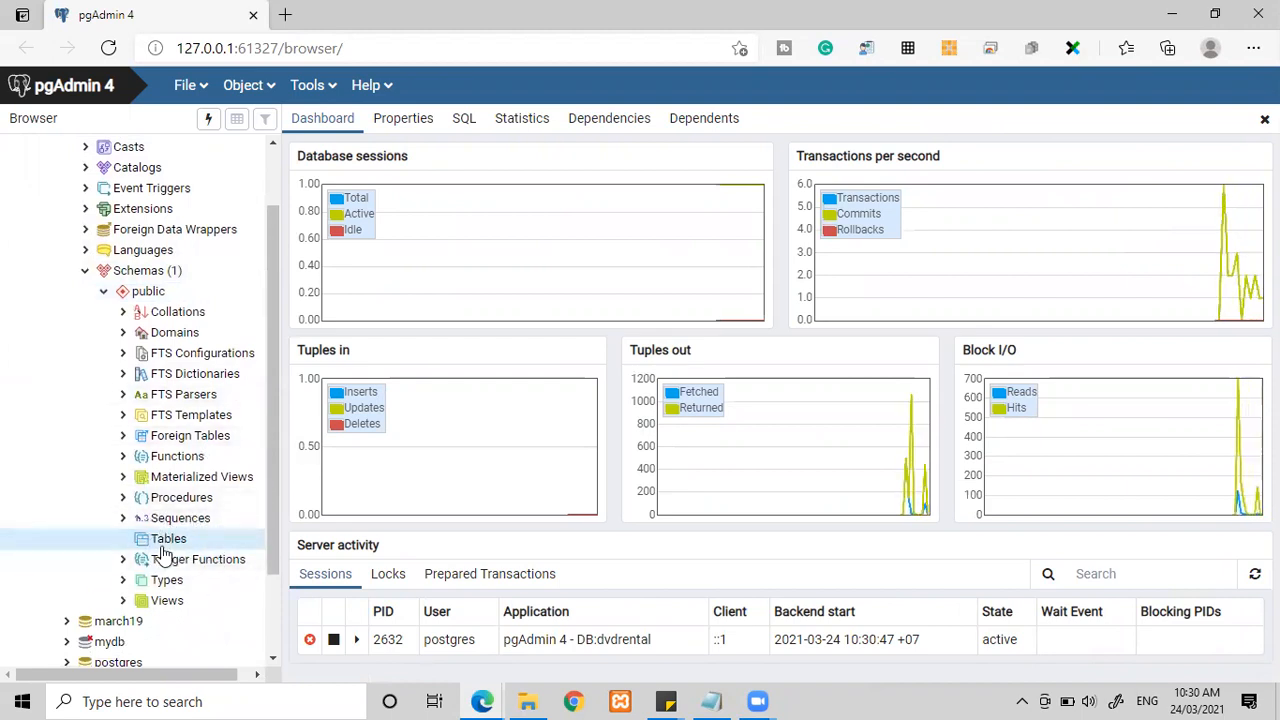
{"action": "scroll", "coordinate": [163, 555], "scroll_direction": "up", "scroll_amount": 2}
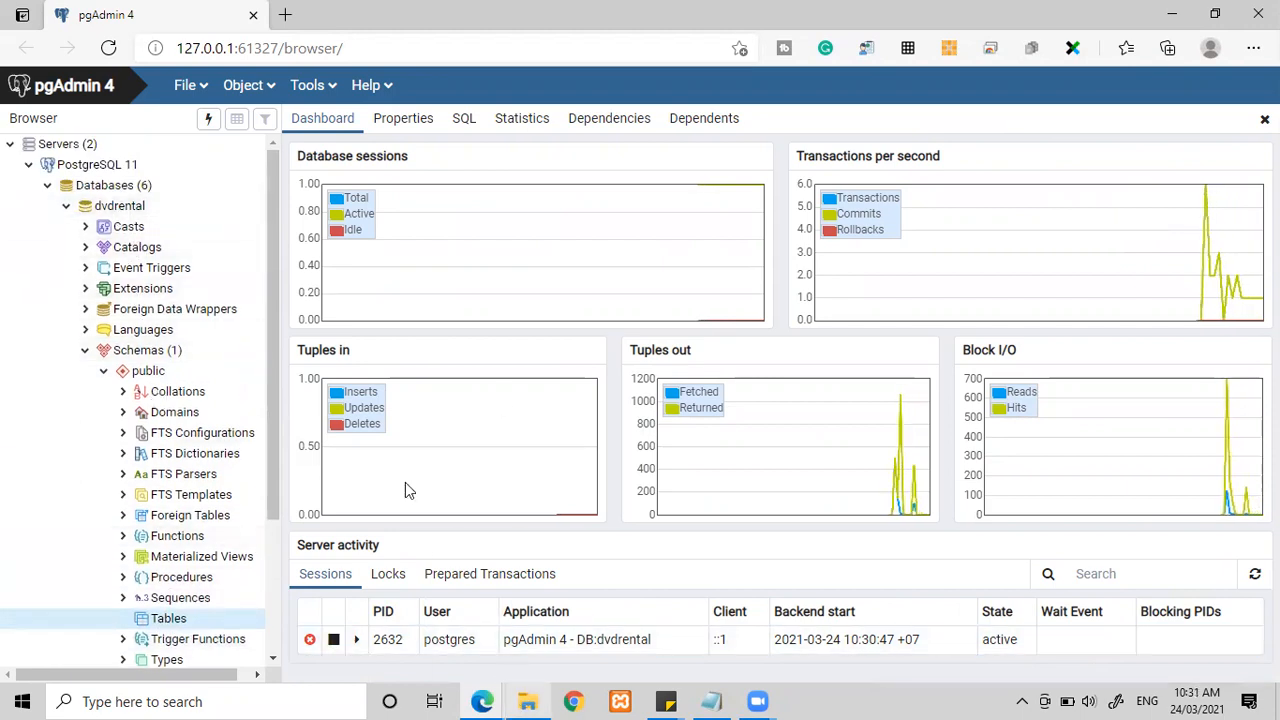
Open the properties of dvdrentalBackup.tar in File Explorer and select its folder location path for copying
{"action": "left_click", "coordinate": [528, 699]}
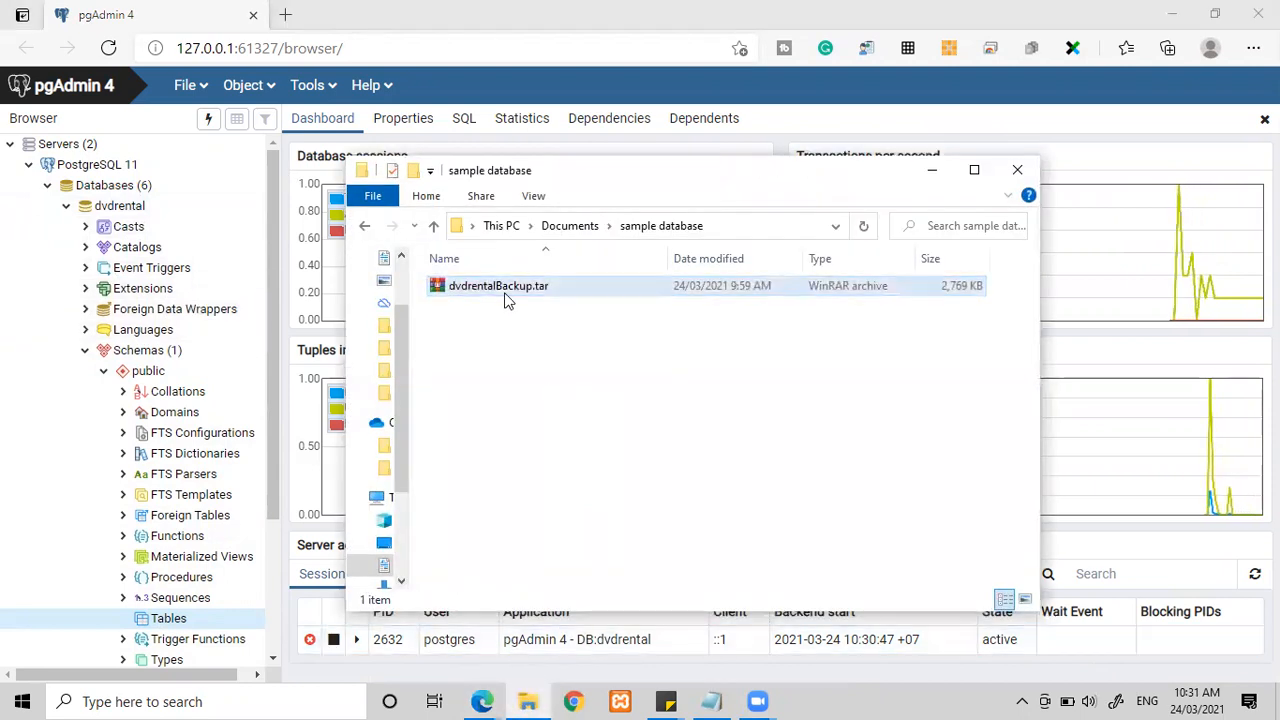
{"action": "double_click", "coordinate": [503, 295]}
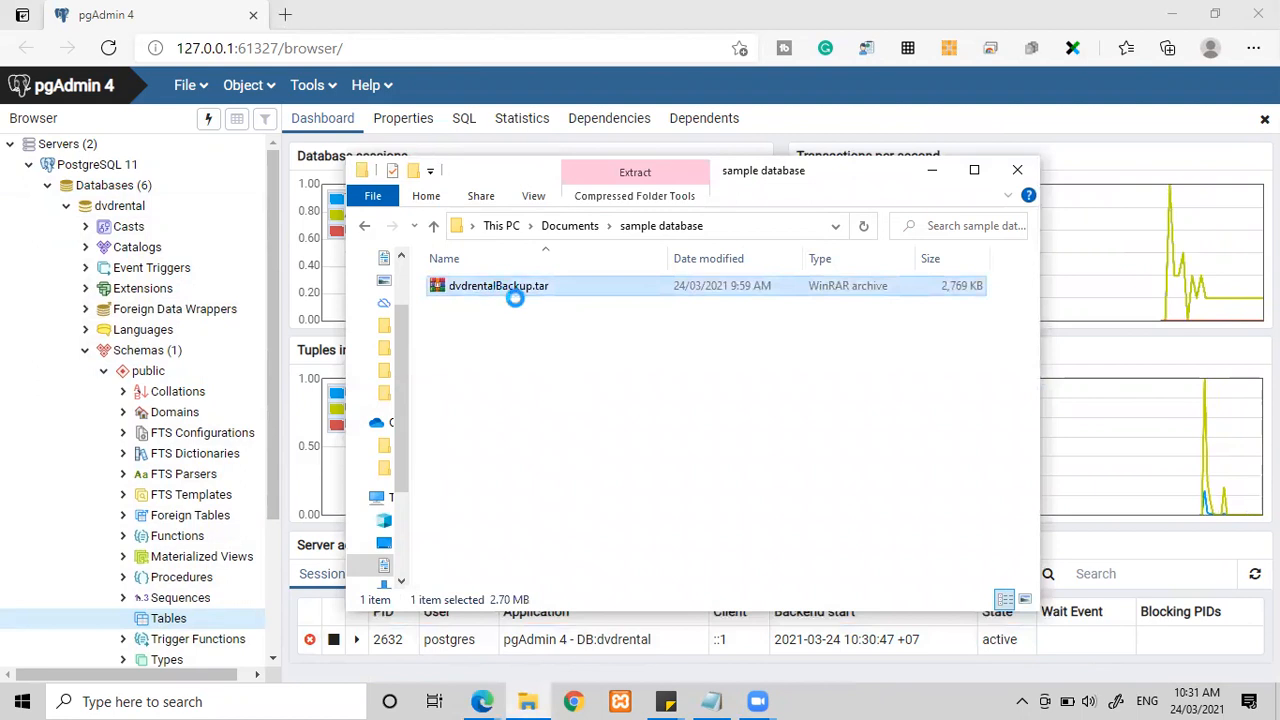
{"action": "right_click", "coordinate": [506, 288]}
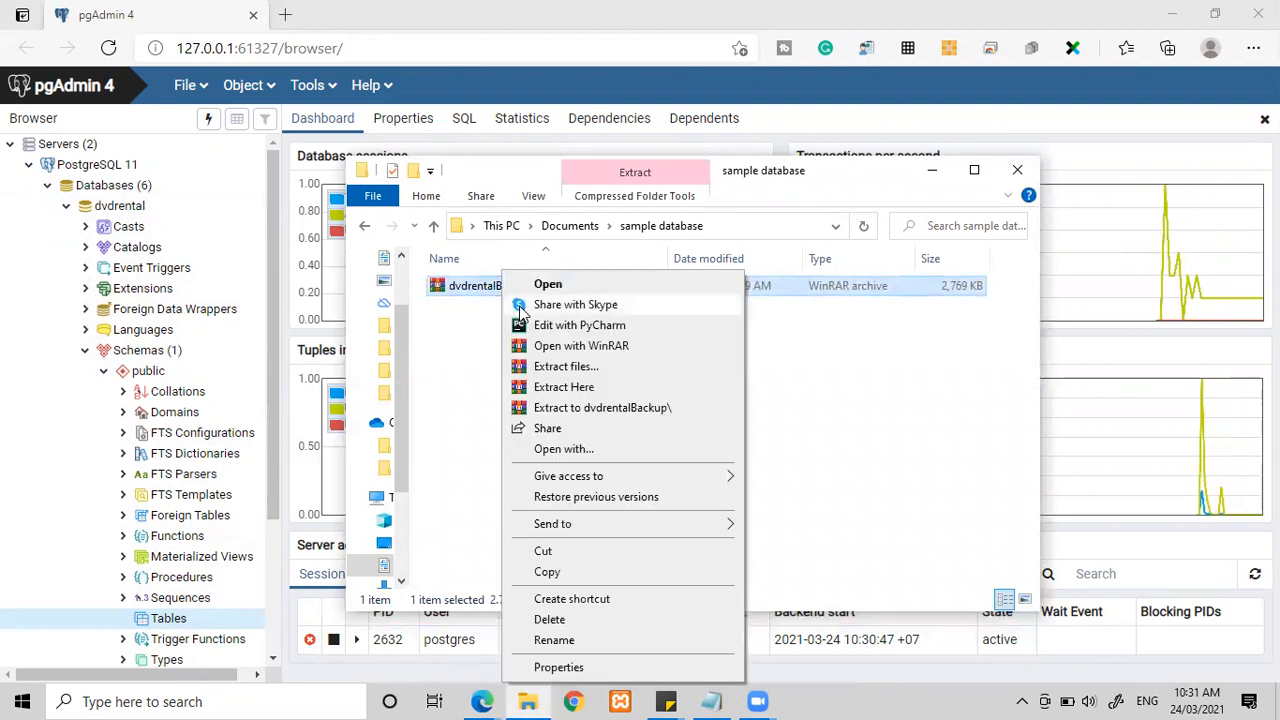
{"action": "left_click", "coordinate": [566, 668]}
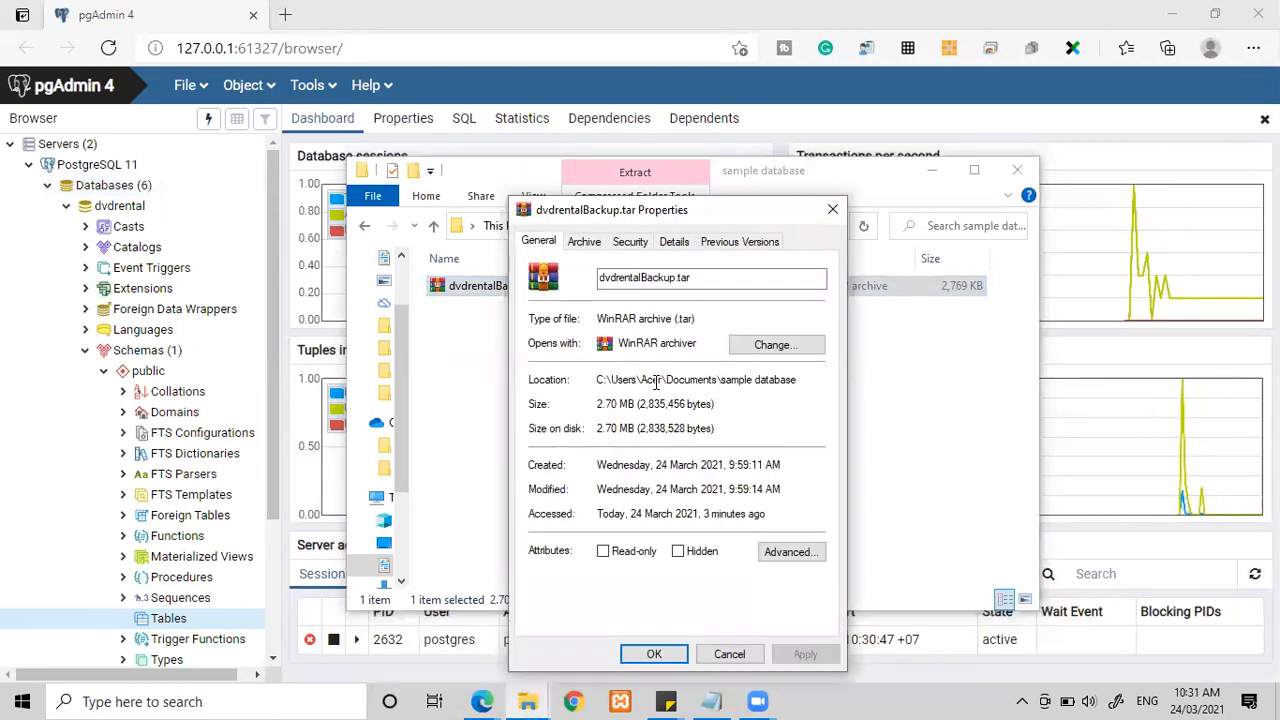
{"action": "left_click_drag", "start_coordinate": [598, 385], "coordinate": [805, 392]}
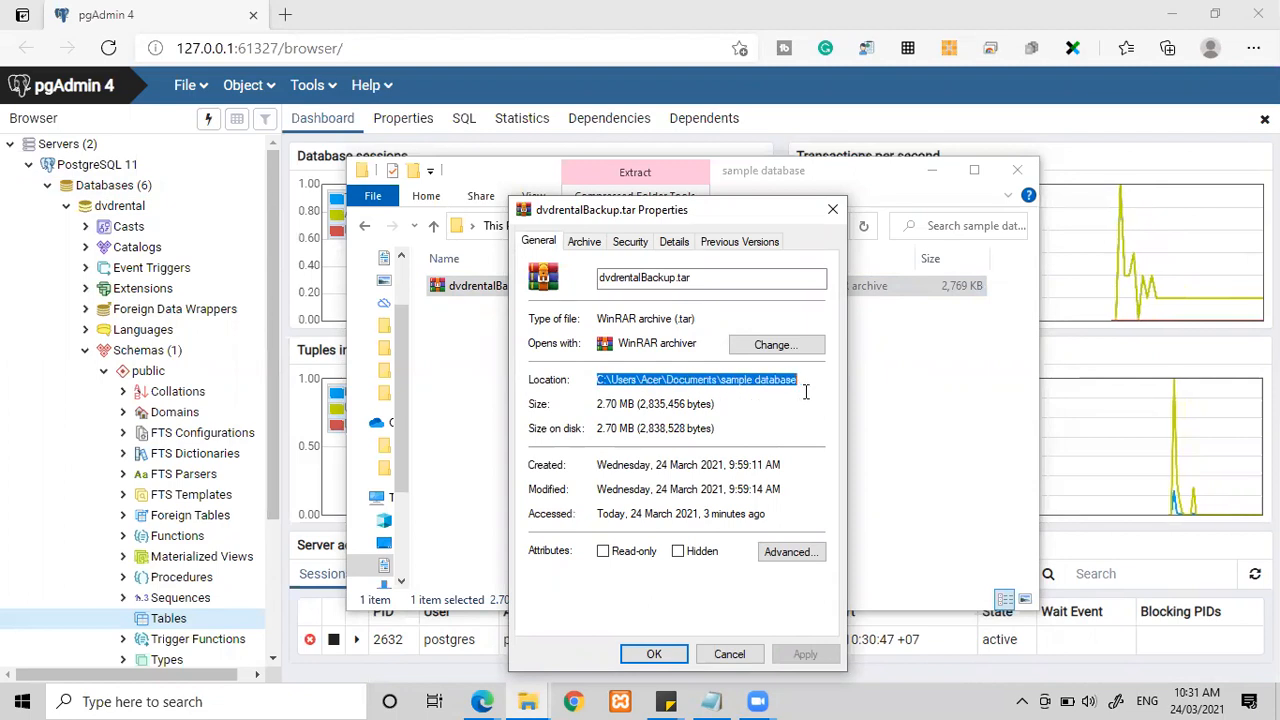
{"action": "left_click", "coordinate": [603, 279]}
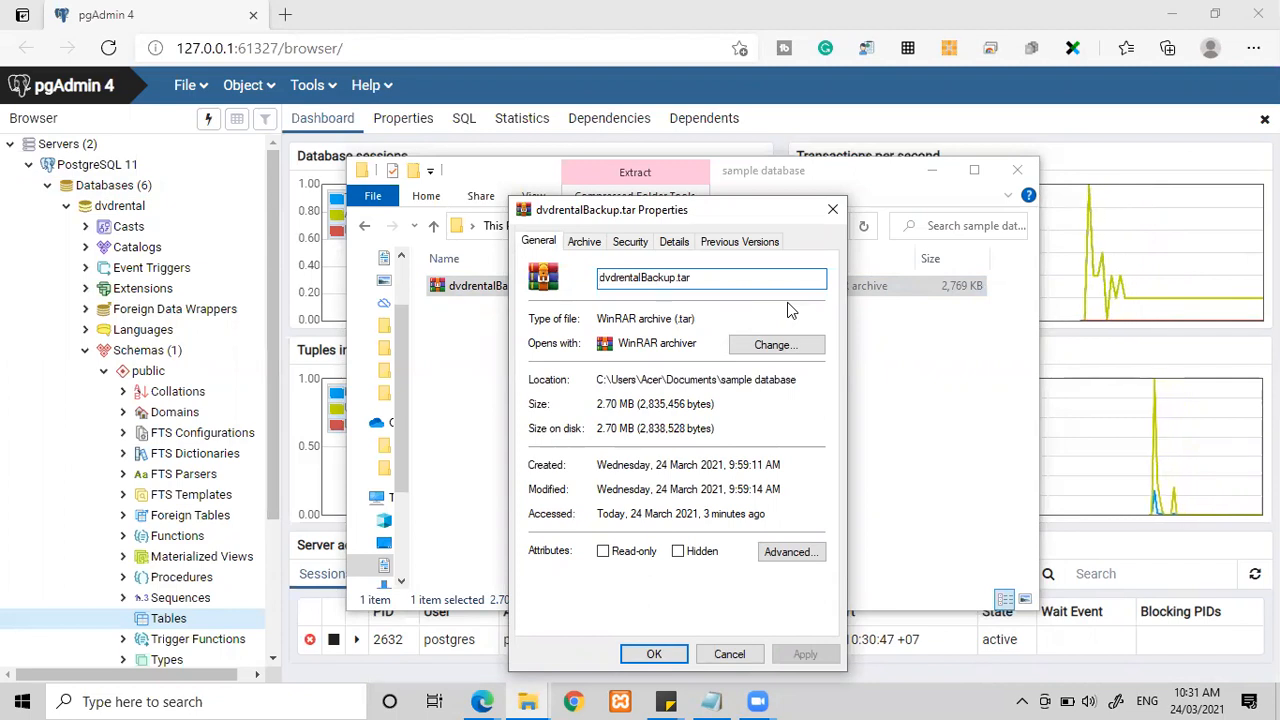
{"action": "type", "text": "CUsersAcerDocumentssample database"}
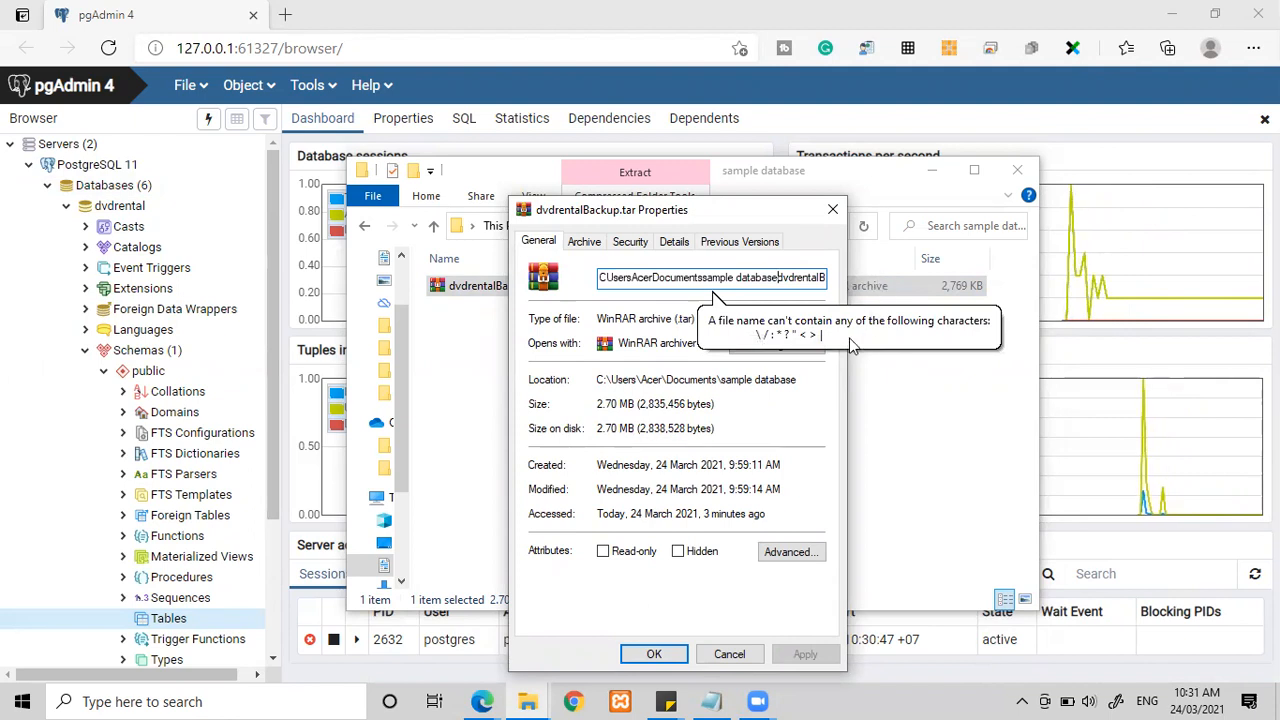
{"action": "key", "text": "ctrl+z"}
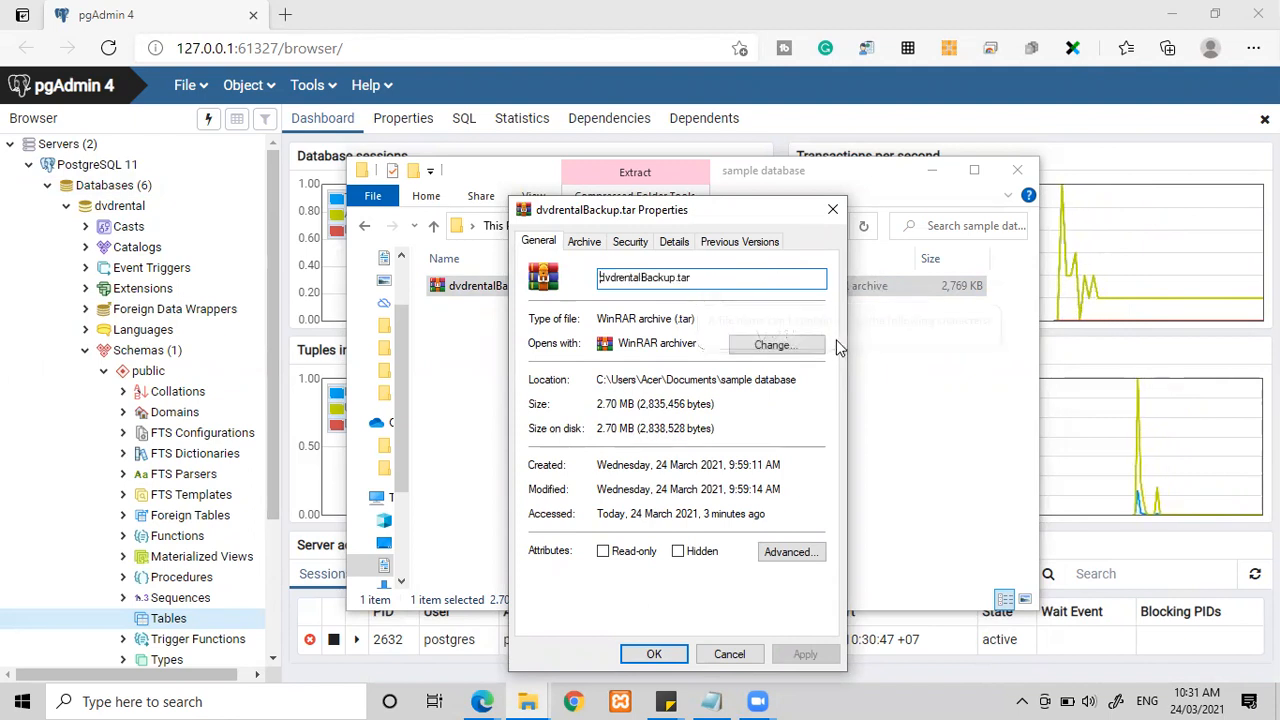
Close the file's properties, put away the folder window, and start a Restore on the dvdrental database
{"action": "left_click", "coordinate": [832, 209]}
{"action": "left_click", "coordinate": [931, 170]}
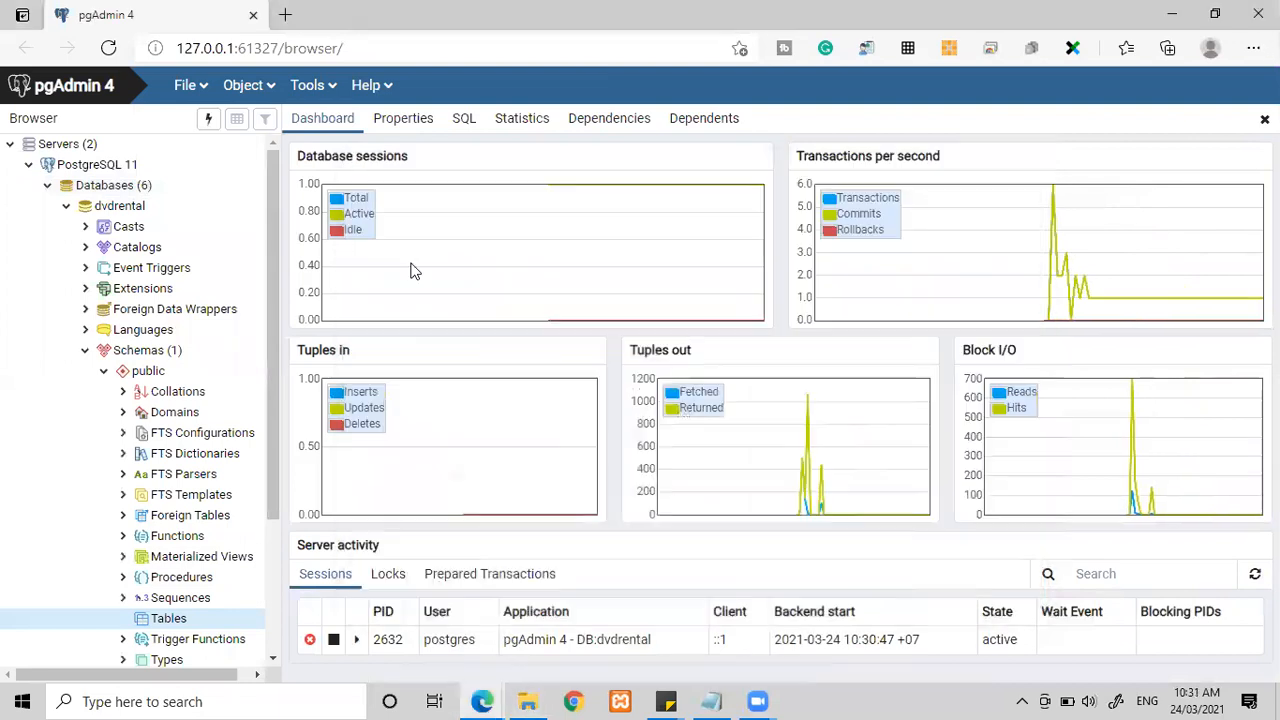
{"action": "left_click", "coordinate": [126, 208]}
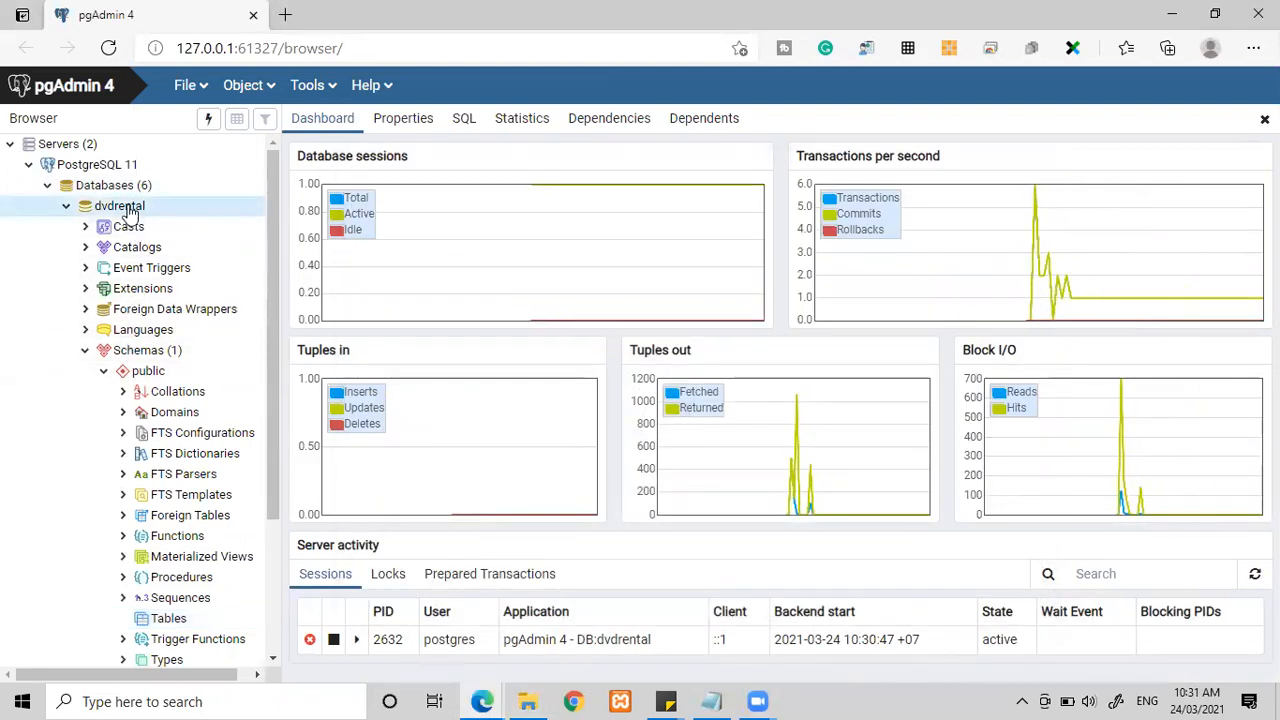
{"action": "right_click", "coordinate": [128, 210]}
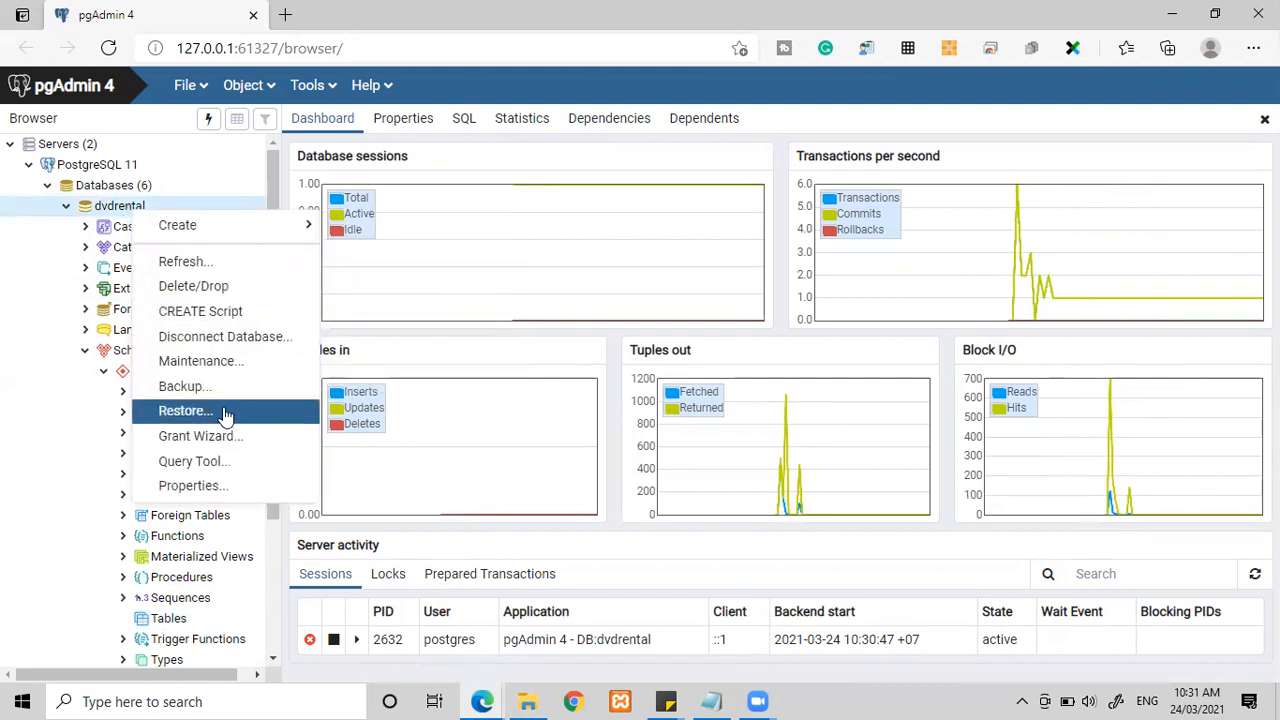
{"action": "left_click", "coordinate": [224, 411]}
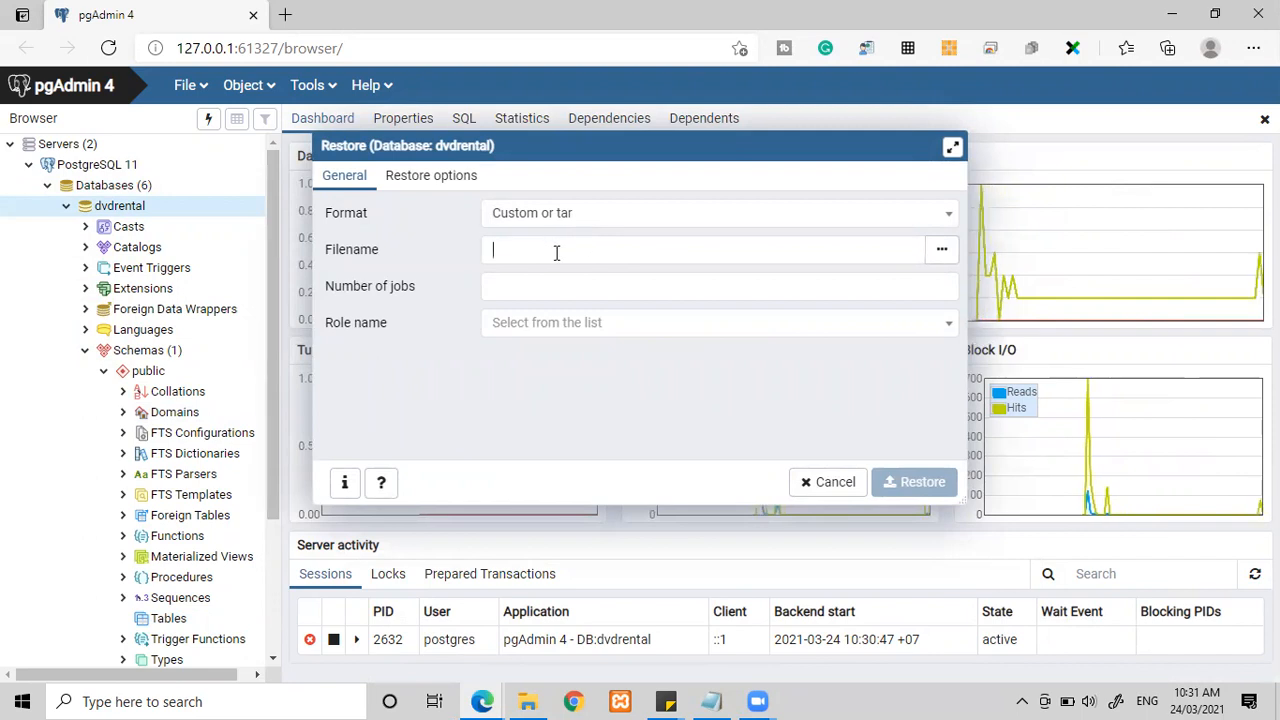
Try to use the copied sample database folder path as the restore filename
{"action": "left_click", "coordinate": [557, 253]}
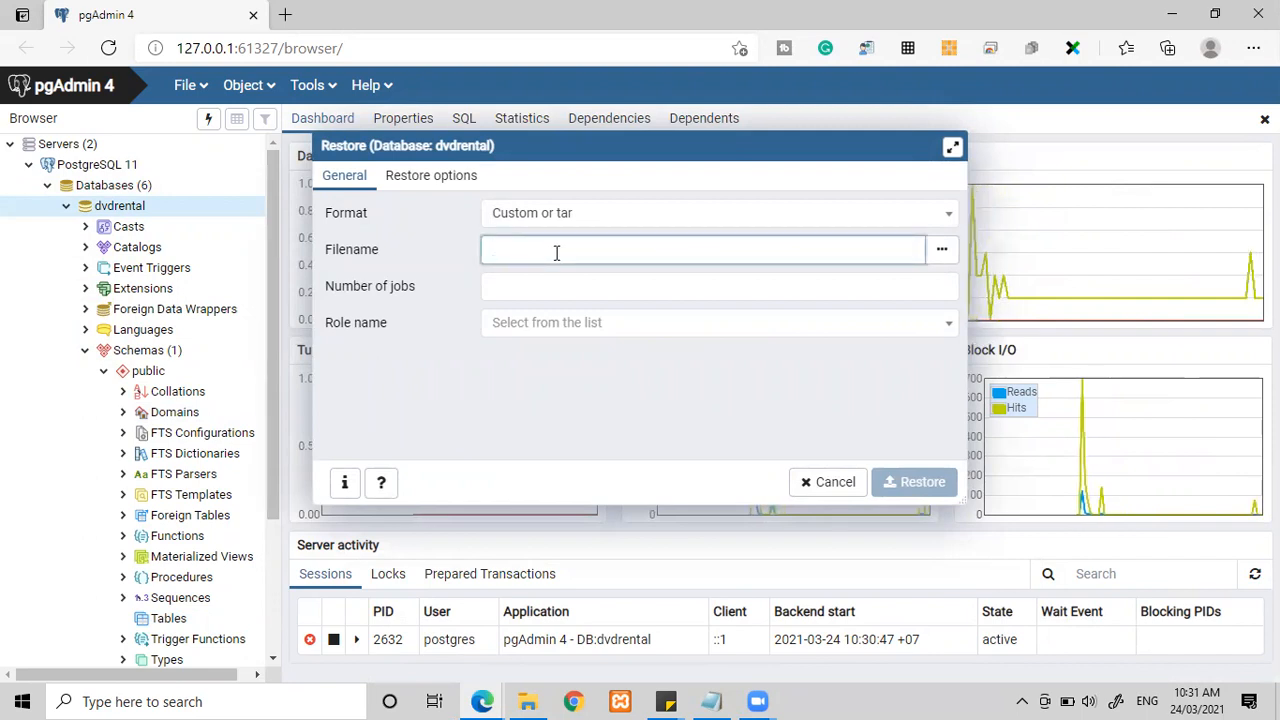
{"action": "type", "text": "C:UsersAcerDocumentssample database"}
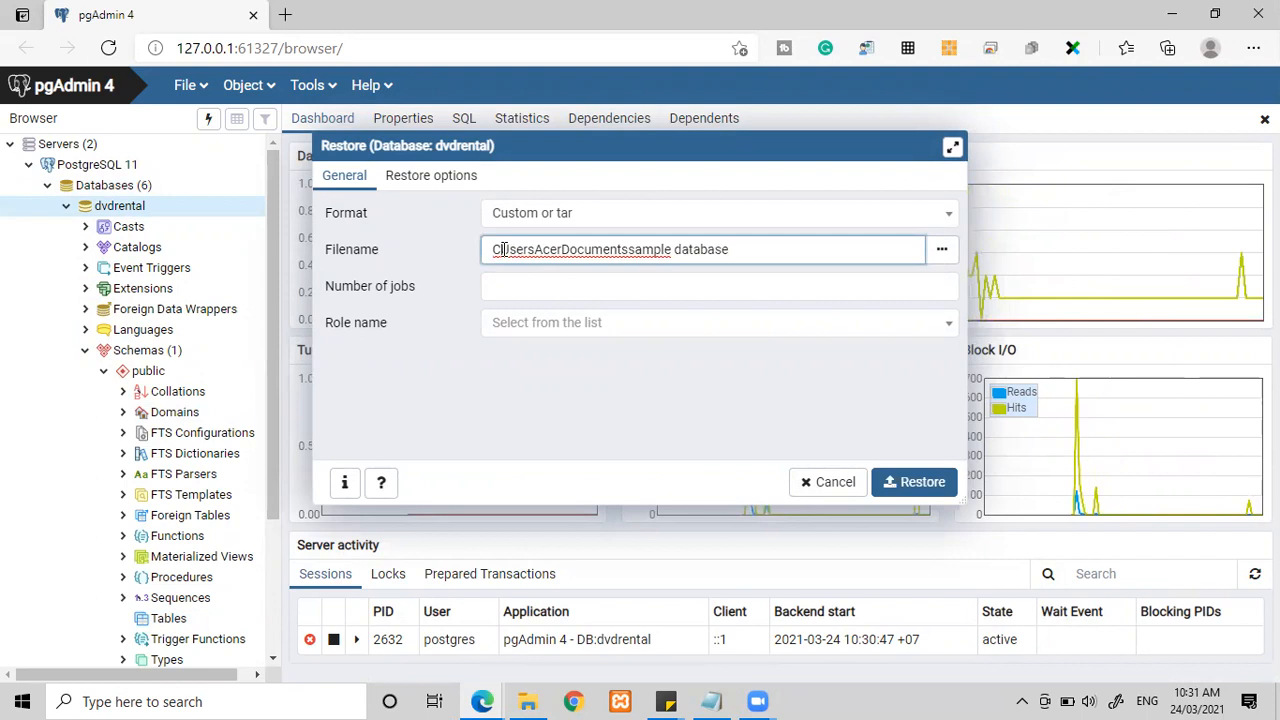
{"action": "left_click_drag", "start_coordinate": [743, 249], "coordinate": [437, 256]}
{"action": "key", "text": "BackSpace"}
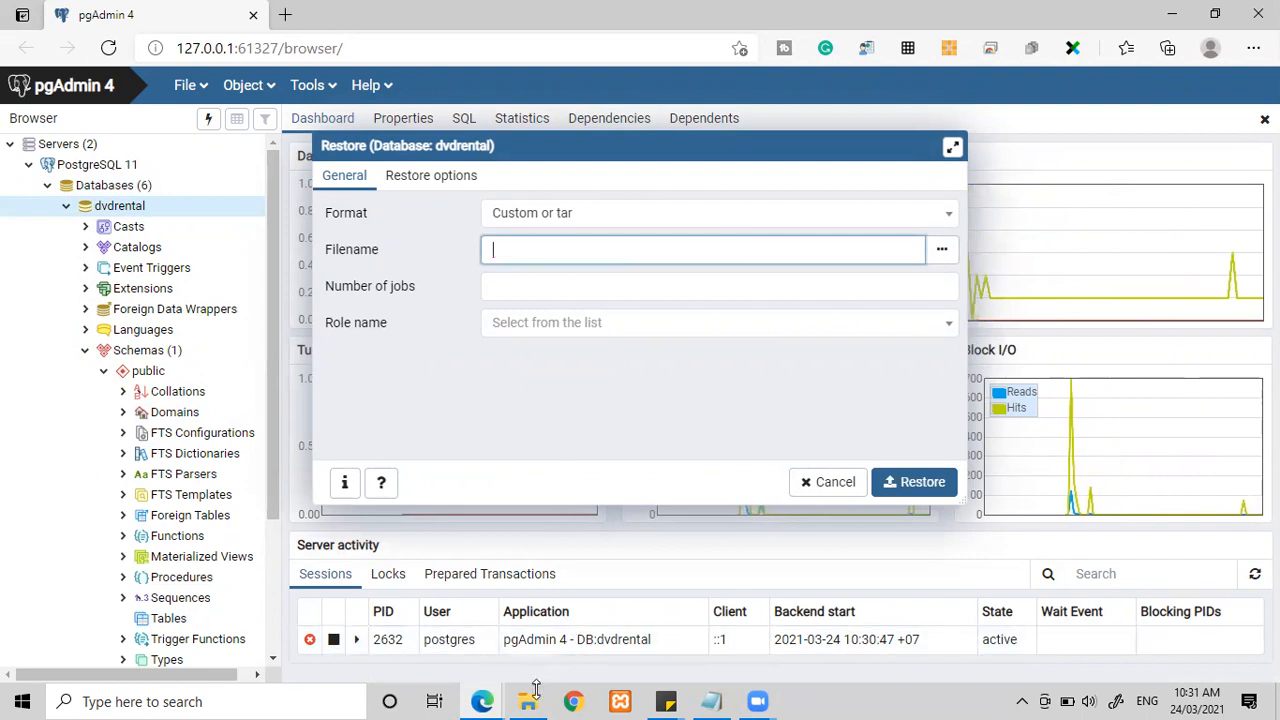
Switch to File Explorer and copy the folder location path from the properties of dvdrentalBackup.tar
{"action": "left_click", "coordinate": [530, 700]}
{"action": "left_click", "coordinate": [524, 288]}
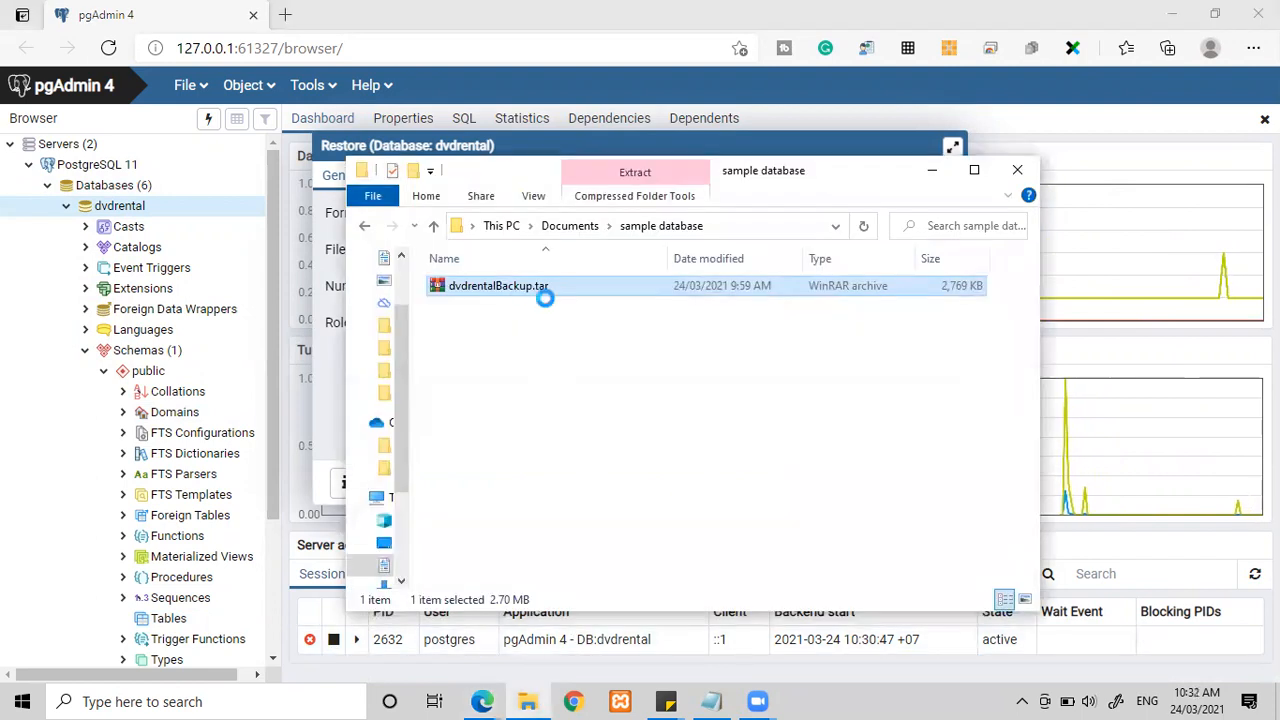
{"action": "right_click", "coordinate": [512, 288]}
{"action": "left_click", "coordinate": [560, 664]}
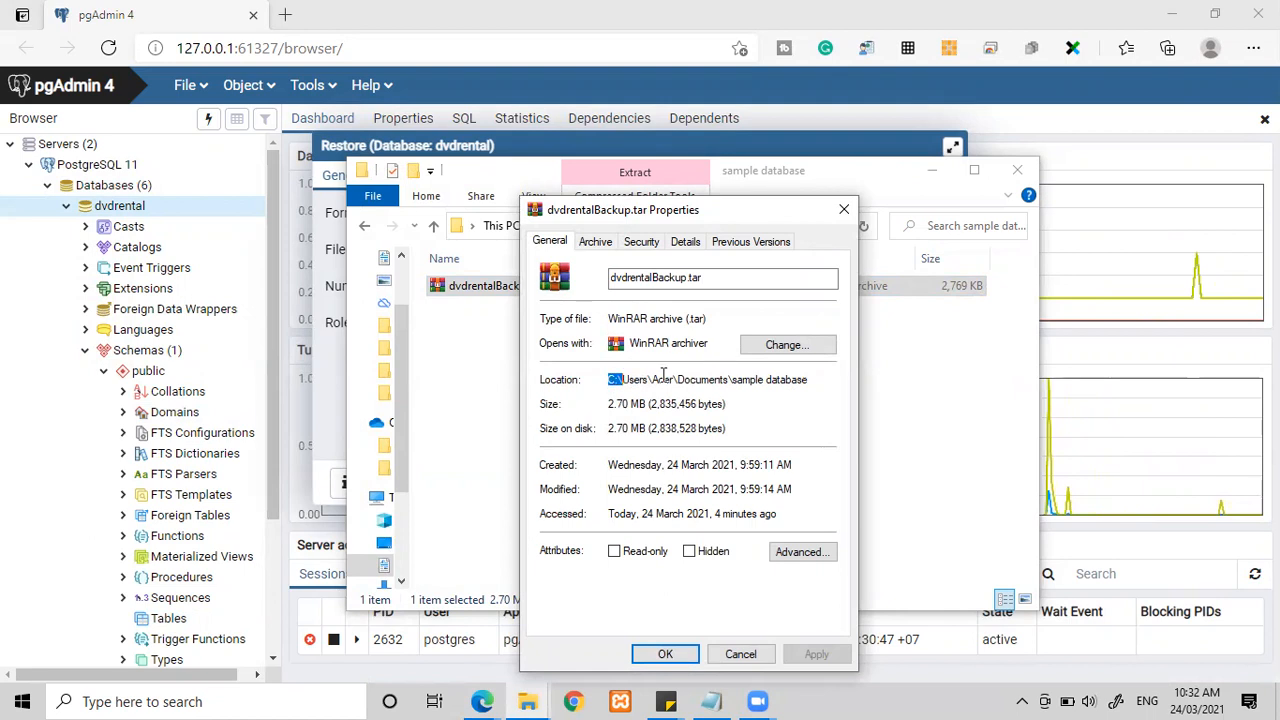
{"action": "left_click_drag", "start_coordinate": [609, 380], "coordinate": [826, 389]}
{"action": "key", "text": "ctrl+c"}
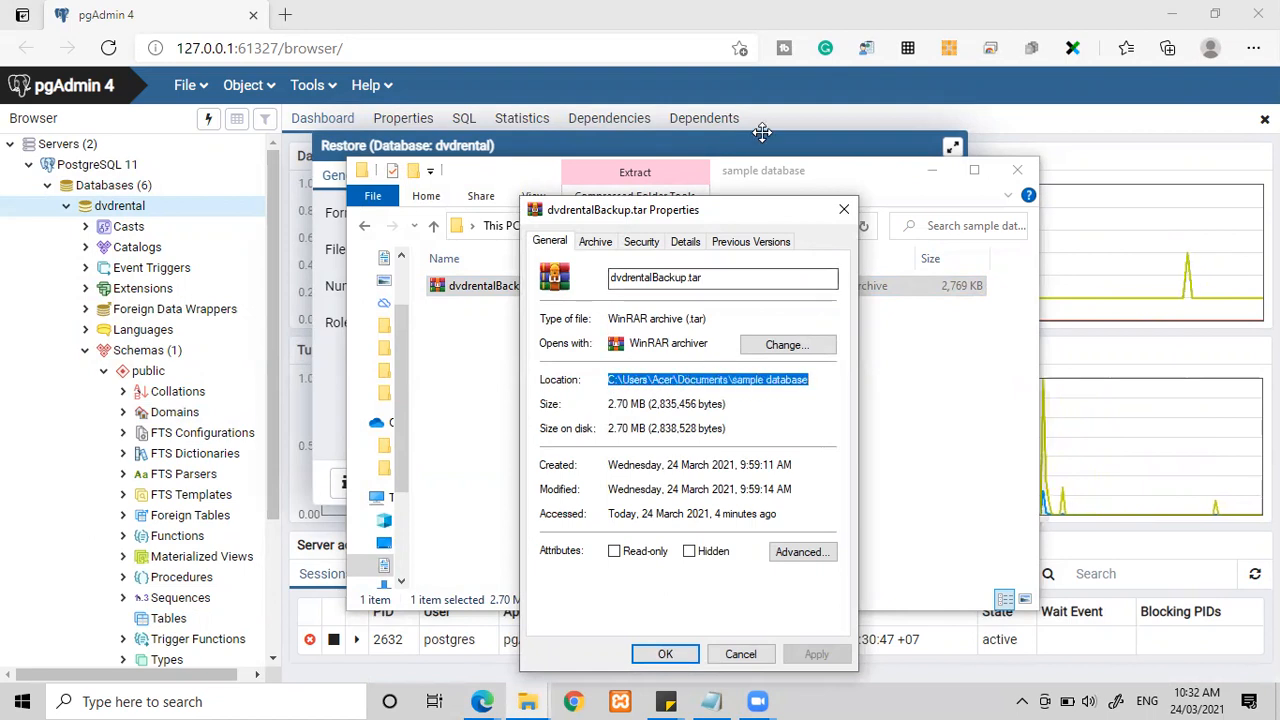
Return to pgAdmin and set the restore filename to C:\Users\Acer\Documents\sample database\ with a trailing backslash
{"action": "left_click", "coordinate": [611, 186]}
{"action": "left_click", "coordinate": [592, 249]}
{"action": "key", "text": "ctrl+v"}
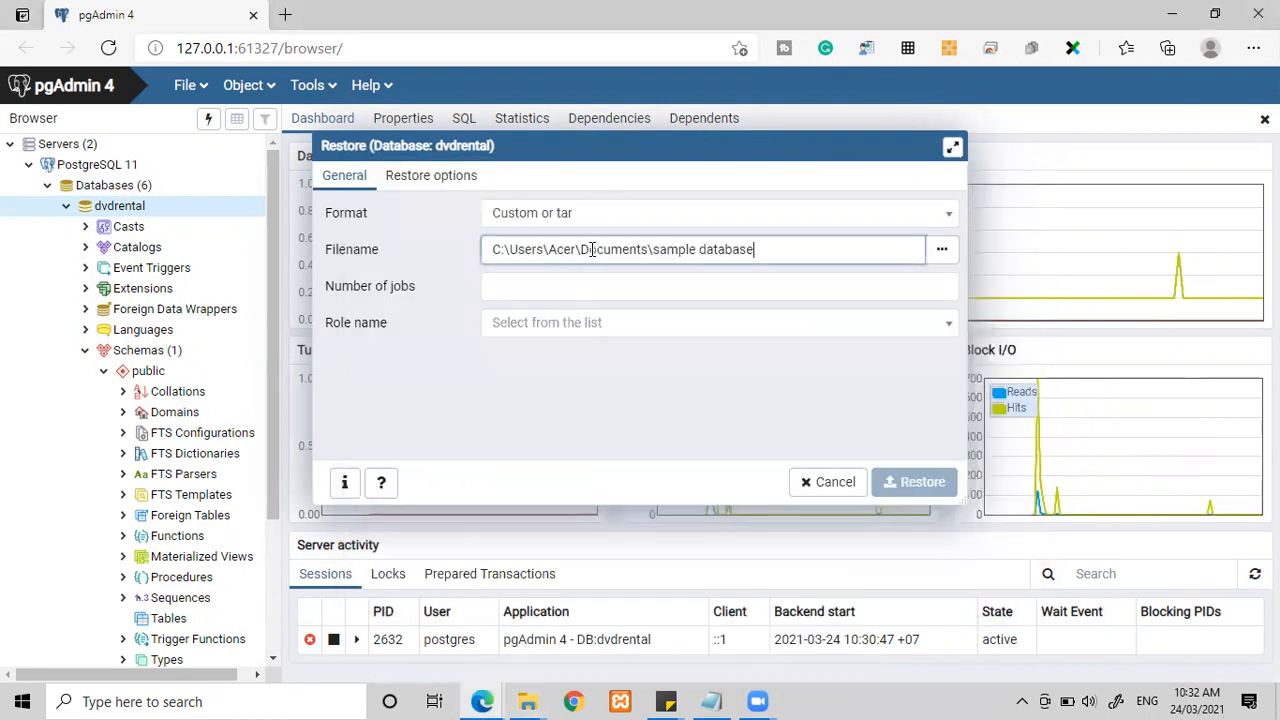
{"action": "type", "text": "\\"}
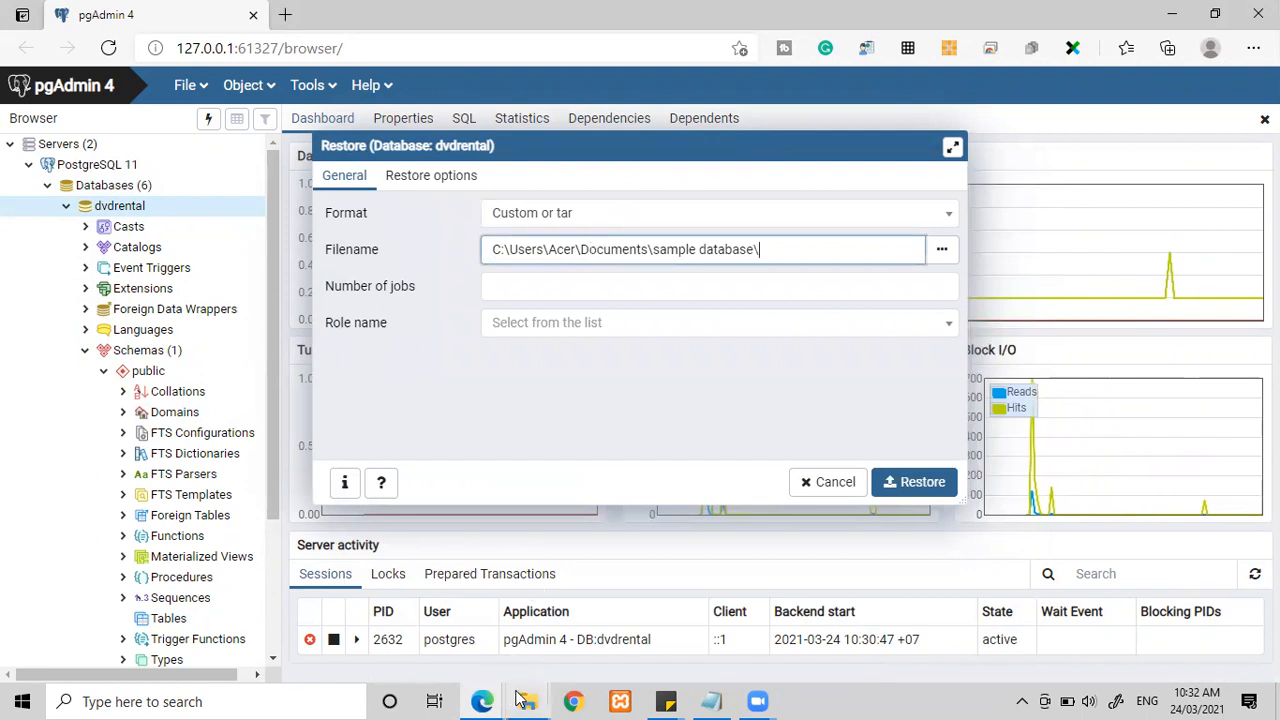
Copy the name dvdrentalBackup.tar from the file's properties and append it to the folder path in the restore filename
{"action": "left_click", "coordinate": [527, 701]}
{"action": "left_click", "coordinate": [591, 613]}
{"action": "left_click_drag", "start_coordinate": [704, 278], "coordinate": [604, 278]}
{"action": "key", "text": "ctrl+c"}
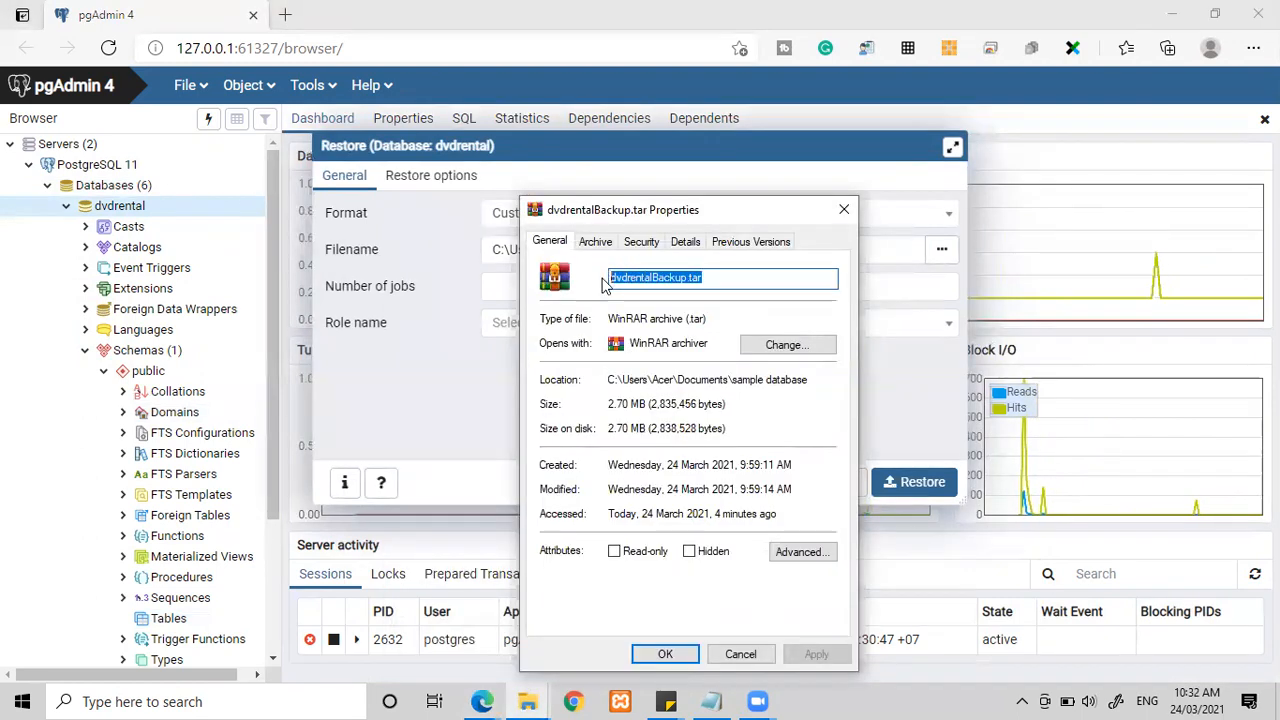
{"action": "left_click", "coordinate": [844, 209]}
{"action": "left_click", "coordinate": [822, 251]}
{"action": "key", "text": "ctrl+v"}
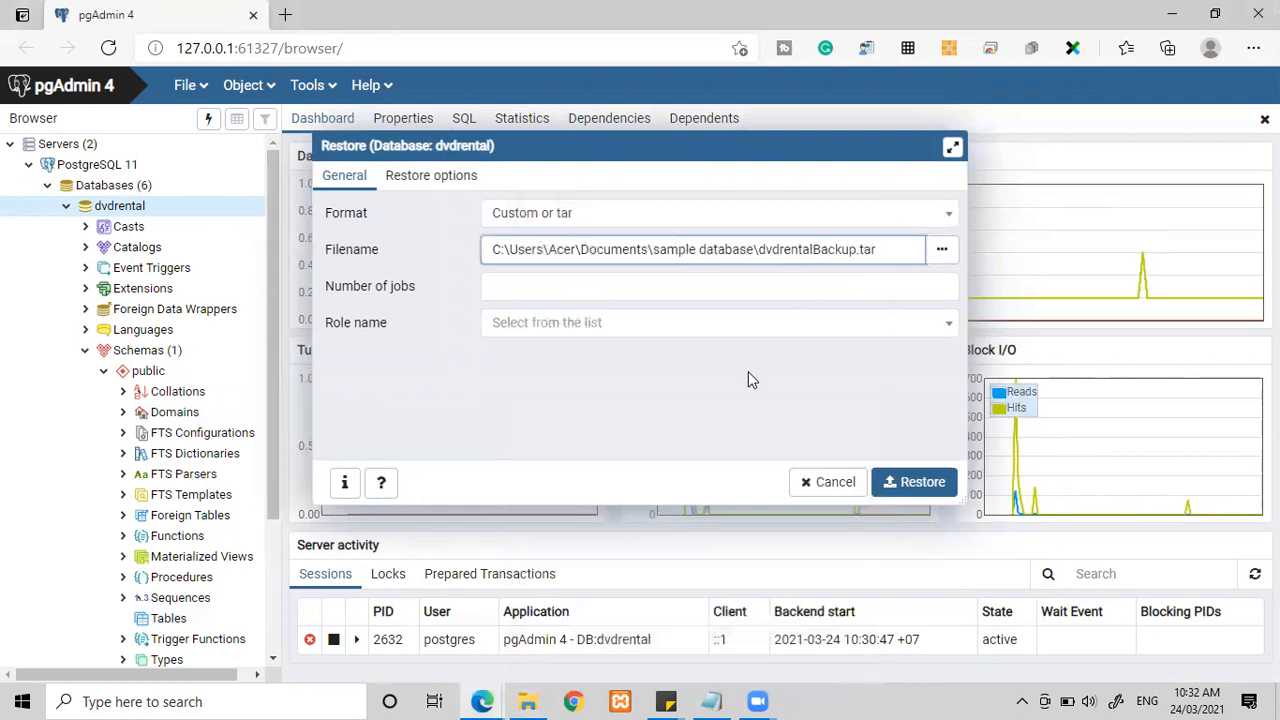
Run the restore of the dvdrental database from dvdrentalBackup.tar in Custom or tar format
{"action": "left_click_drag", "start_coordinate": [882, 254], "coordinate": [459, 236]}
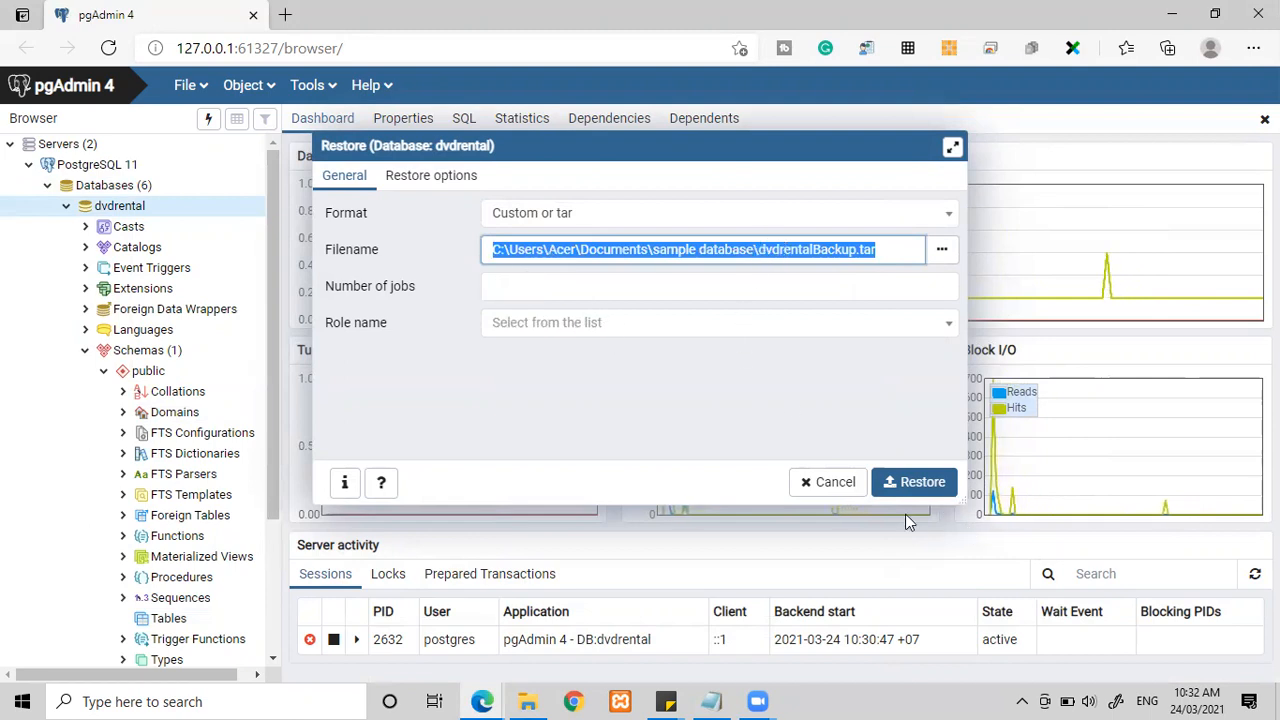
{"action": "left_click", "coordinate": [927, 485]}
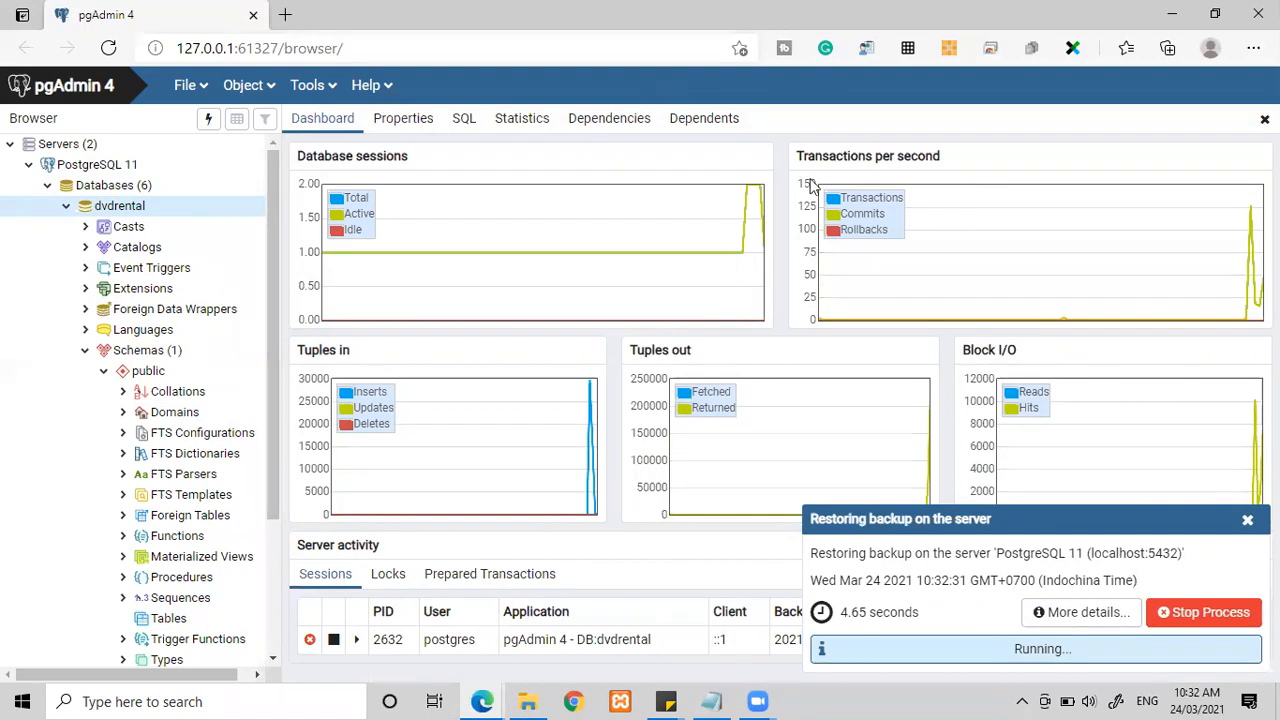
{"action": "mouse_move", "coordinate": [1040, 612]}
{"action": "left_mouse_down"}
{"action": "mouse_move", "coordinate": [970, 640]}
{"action": "mouse_move", "coordinate": [1165, 645]}
{"action": "mouse_move", "coordinate": [1010, 608]}
{"action": "mouse_move", "coordinate": [1045, 664]}
{"action": "left_mouse_up"}
{"action": "left_click", "coordinate": [678, 66]}
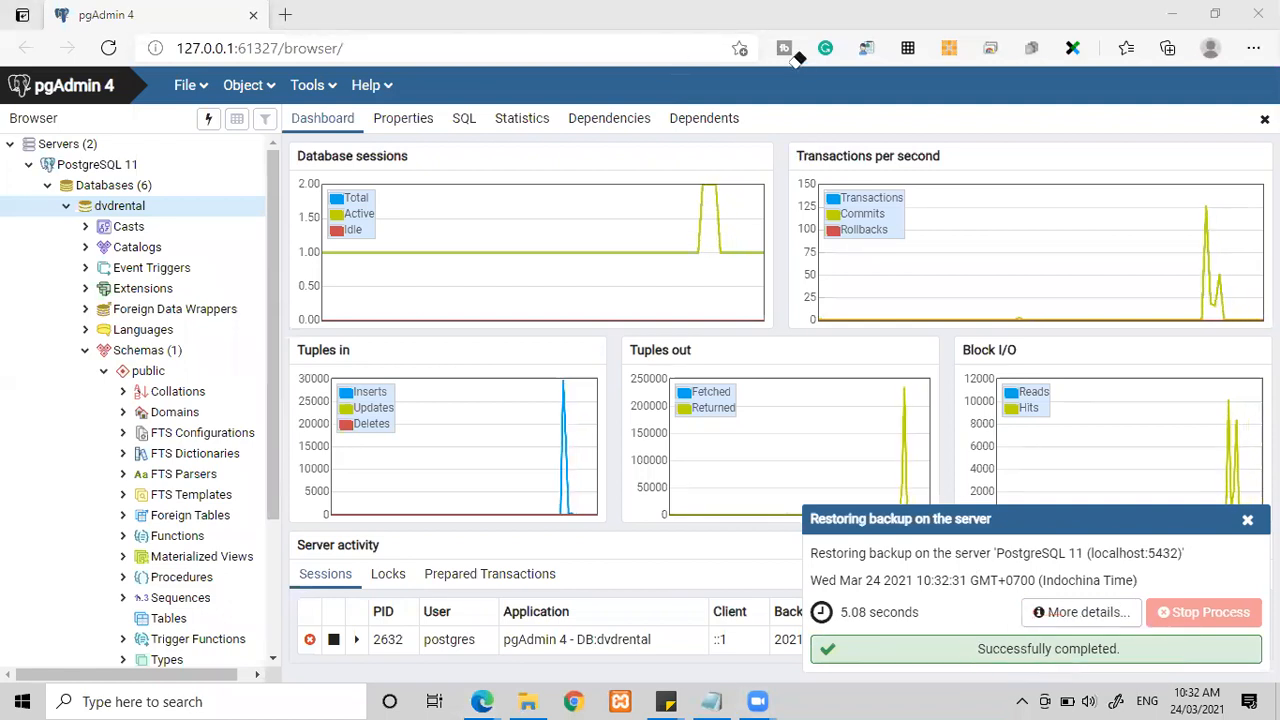
Open the restore process details, examine the pg_restore command that was run, and close the details
{"action": "left_click", "coordinate": [1085, 612]}
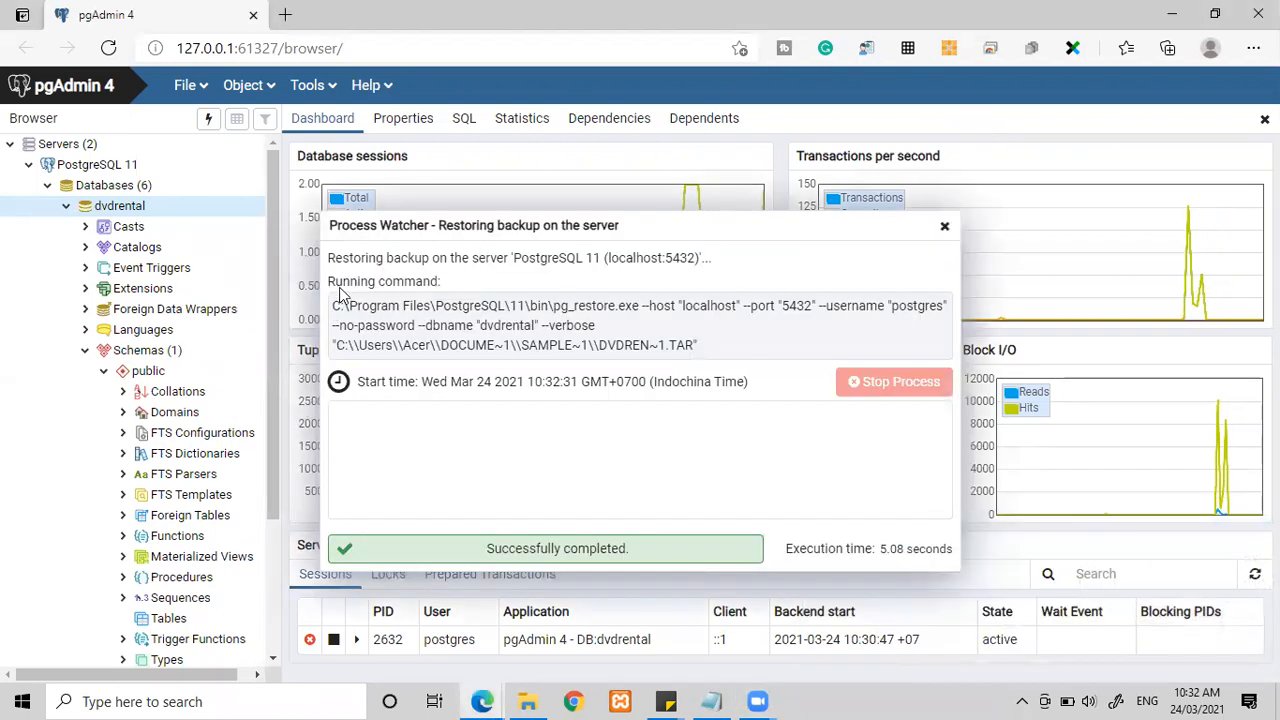
{"action": "left_click_drag", "start_coordinate": [333, 306], "coordinate": [701, 355]}
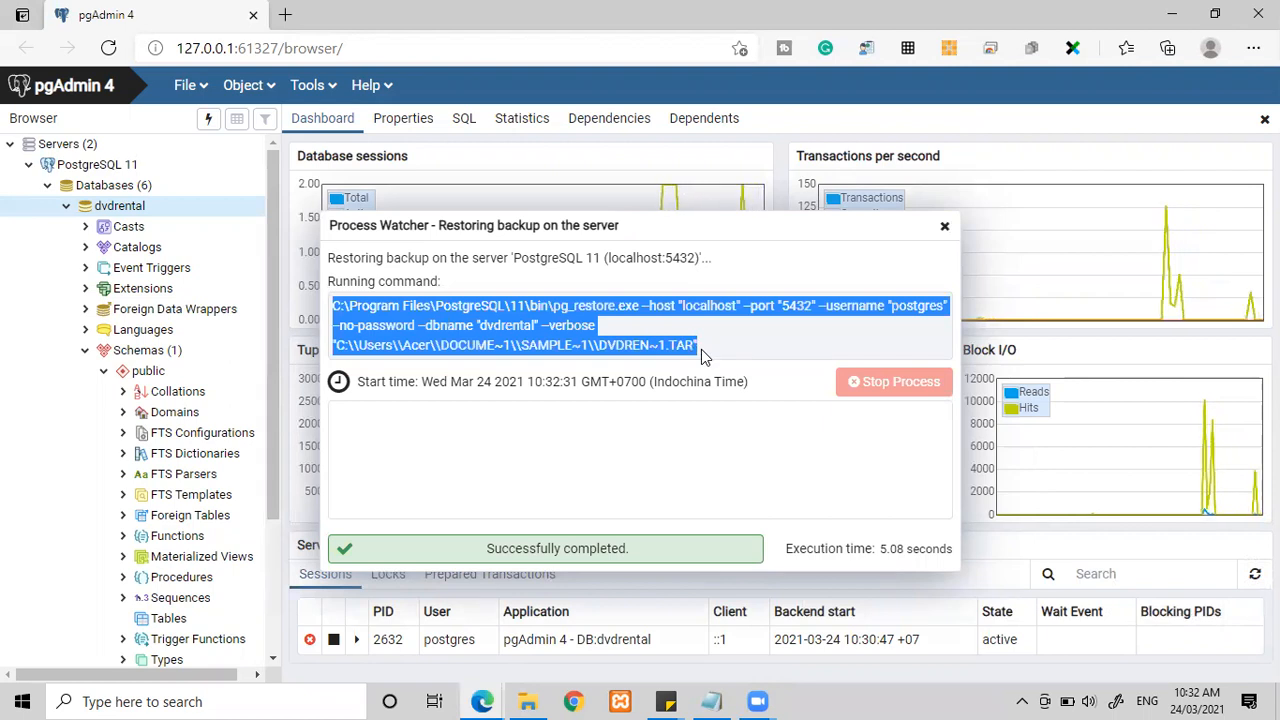
{"action": "left_click", "coordinate": [618, 323]}
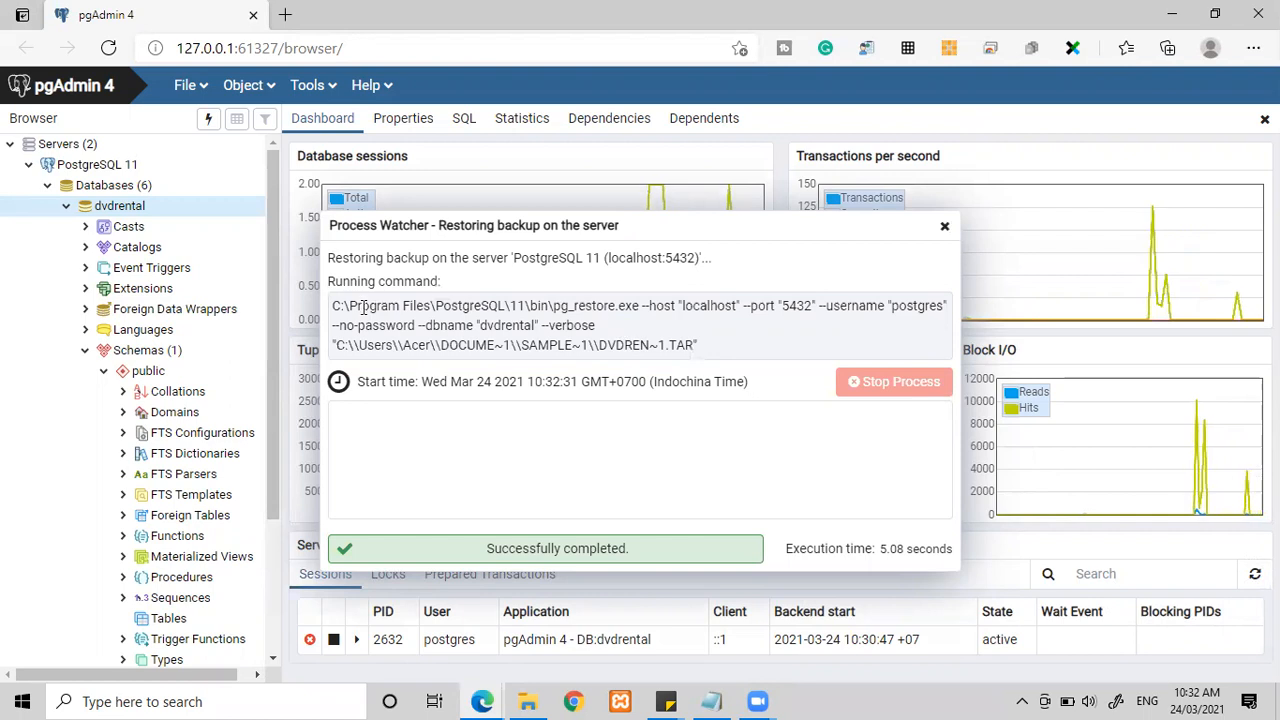
{"action": "left_click_drag", "start_coordinate": [553, 310], "coordinate": [708, 350]}
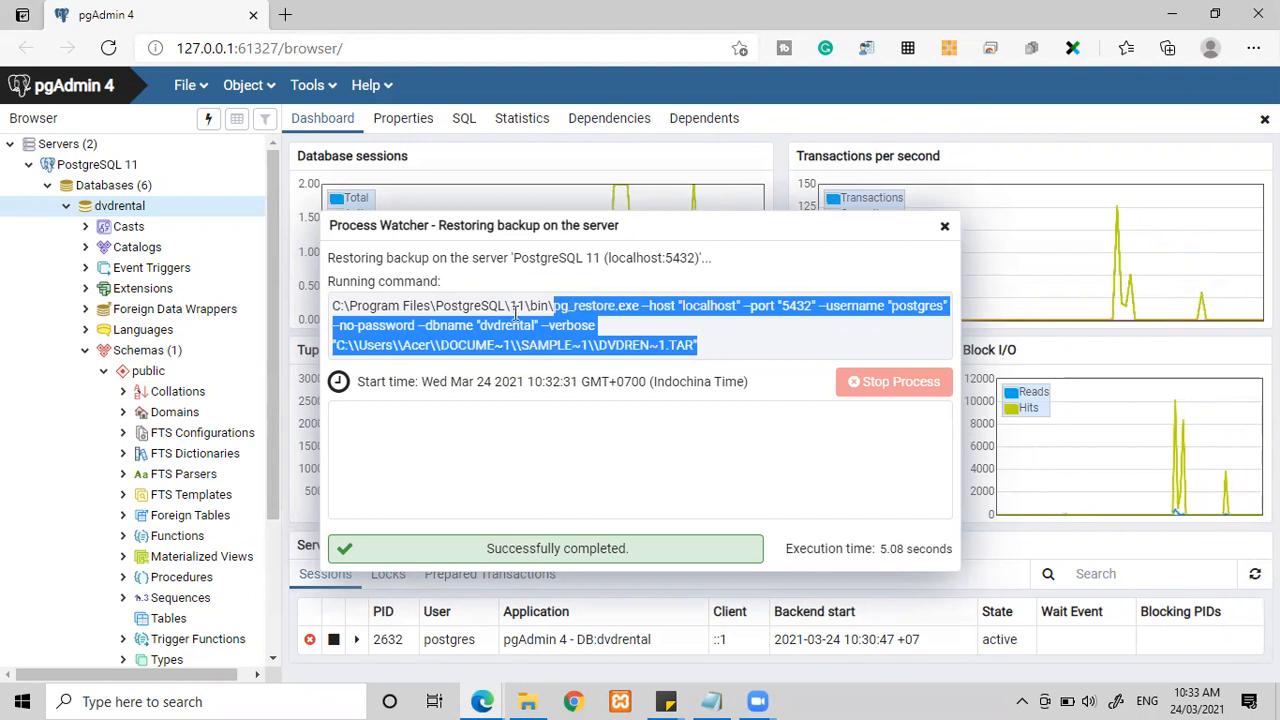
{"action": "left_click", "coordinate": [944, 228]}
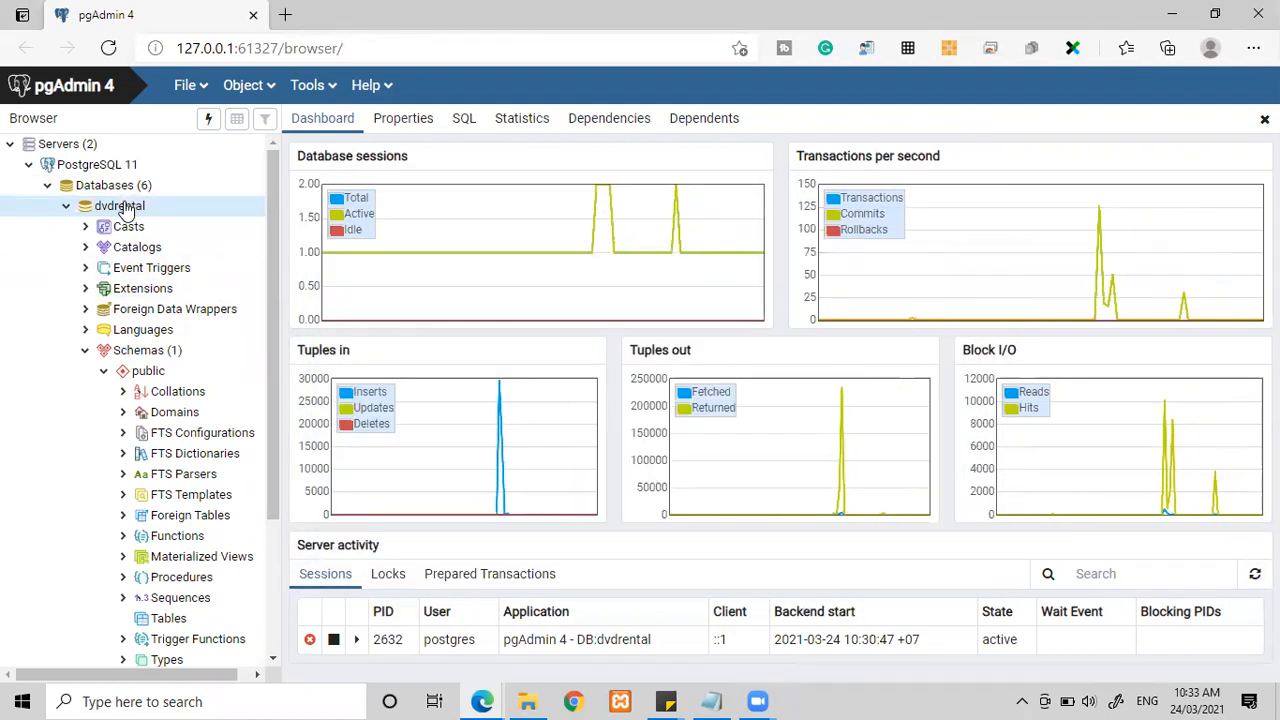
Refresh the dvdrental database in the object tree
{"action": "scroll", "coordinate": [171, 409], "scroll_direction": "down", "scroll_amount": 3}
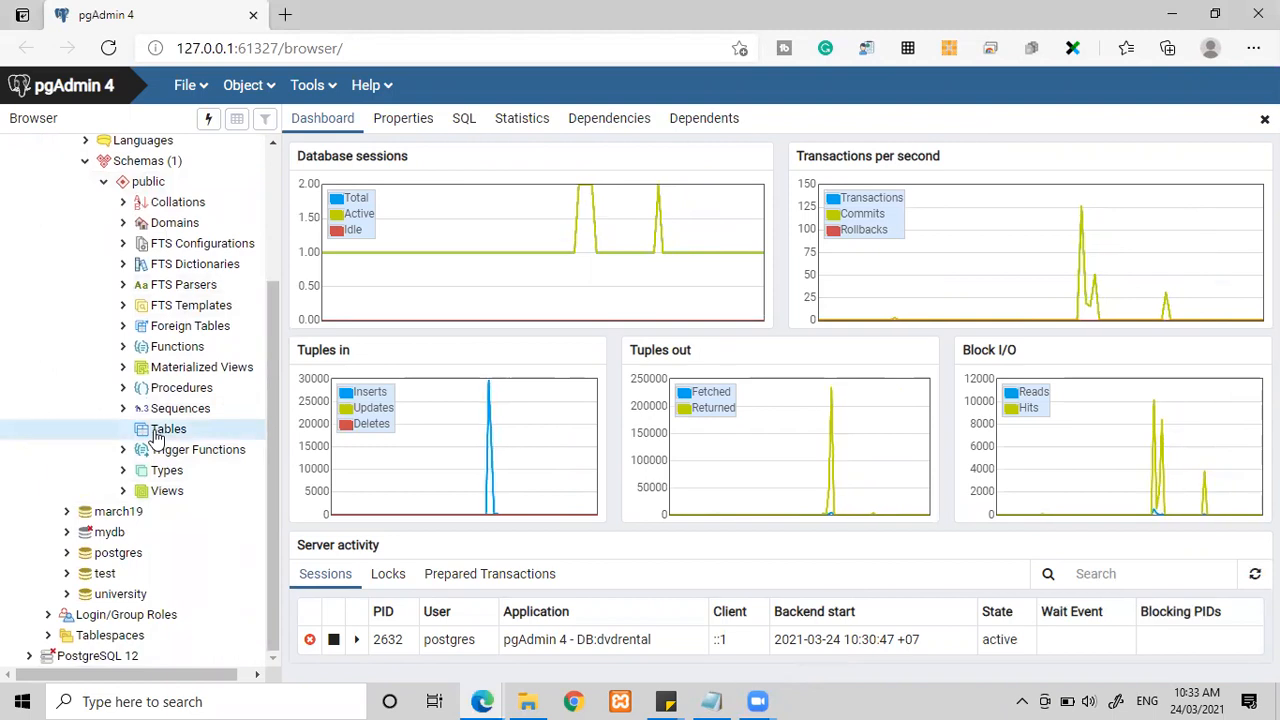
{"action": "scroll", "coordinate": [55, 390], "scroll_direction": "up", "scroll_amount": 3}
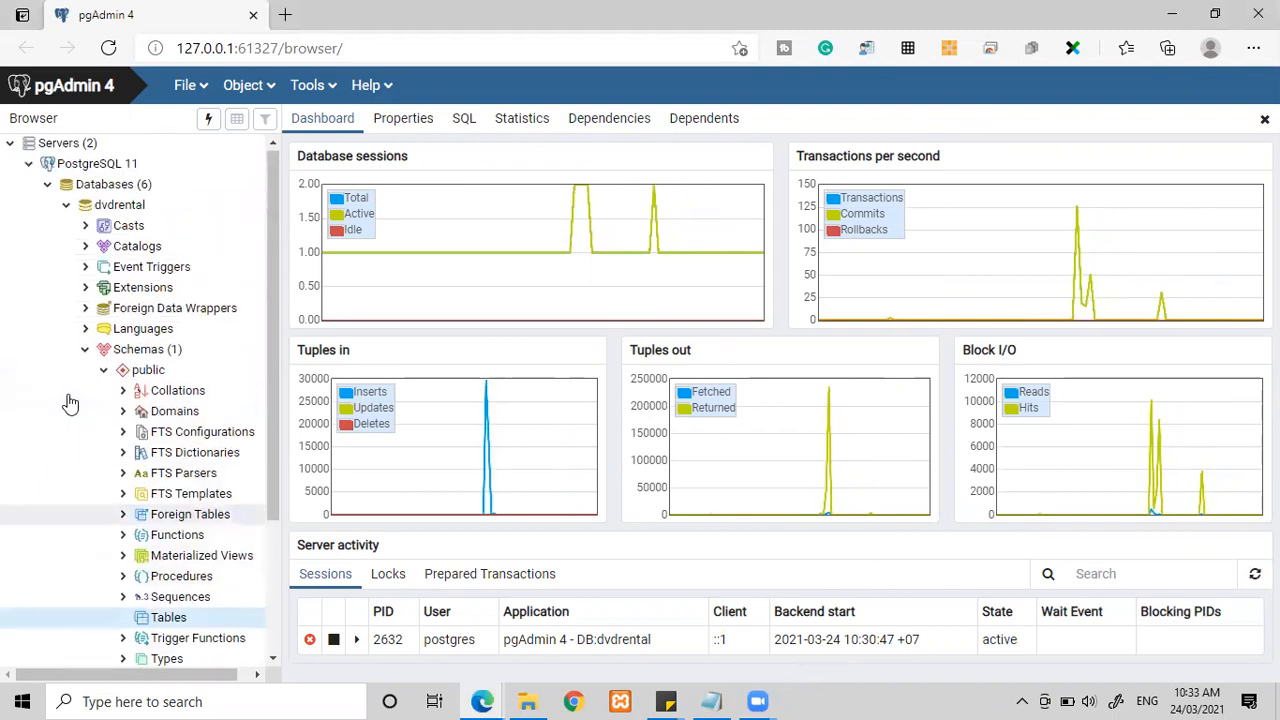
{"action": "right_click", "coordinate": [130, 213]}
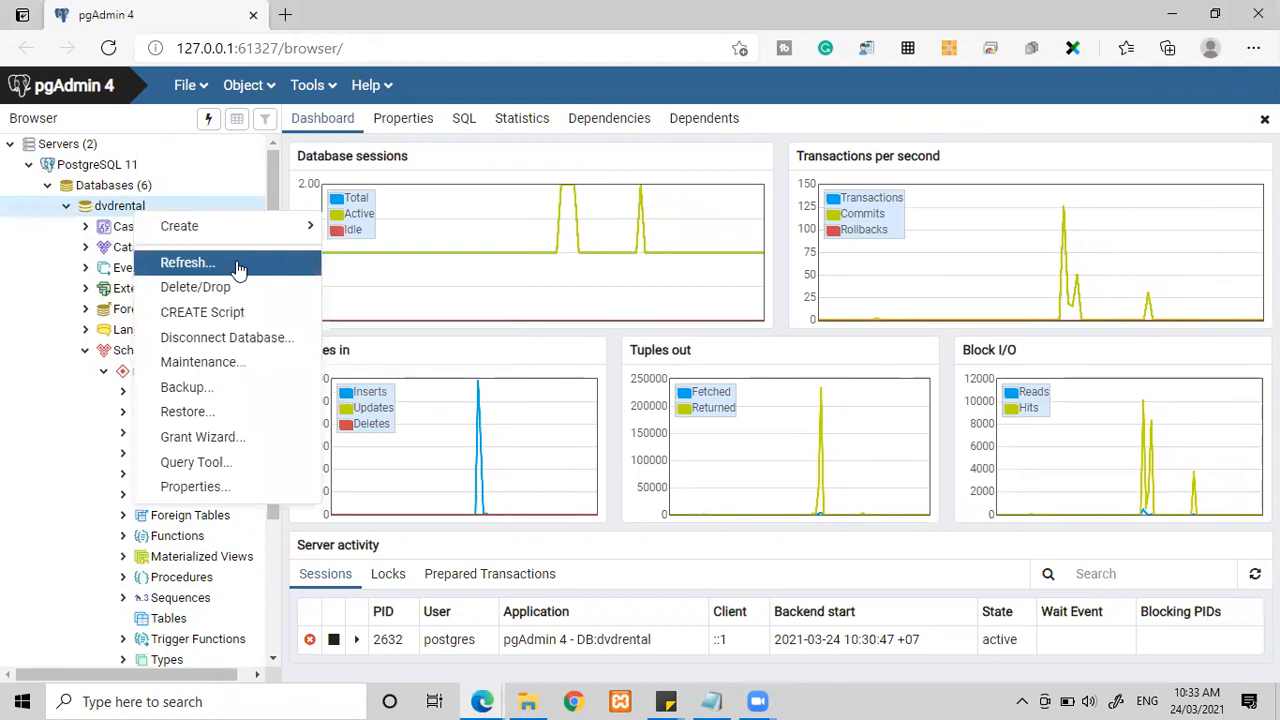
{"action": "left_click", "coordinate": [238, 268]}
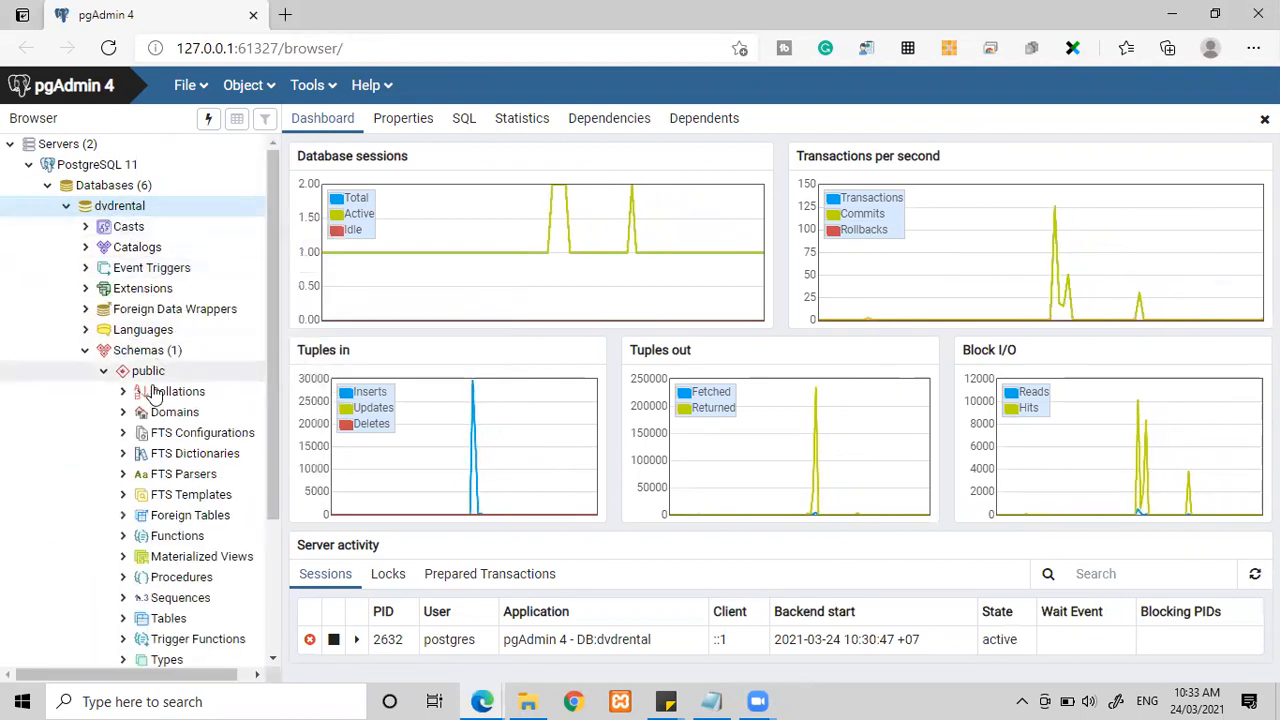
Expand the public schema's tables in dvdrental to review the restored tables, and collapse the Schemas node
{"action": "scroll", "coordinate": [165, 420], "scroll_direction": "down", "scroll_amount": 3}
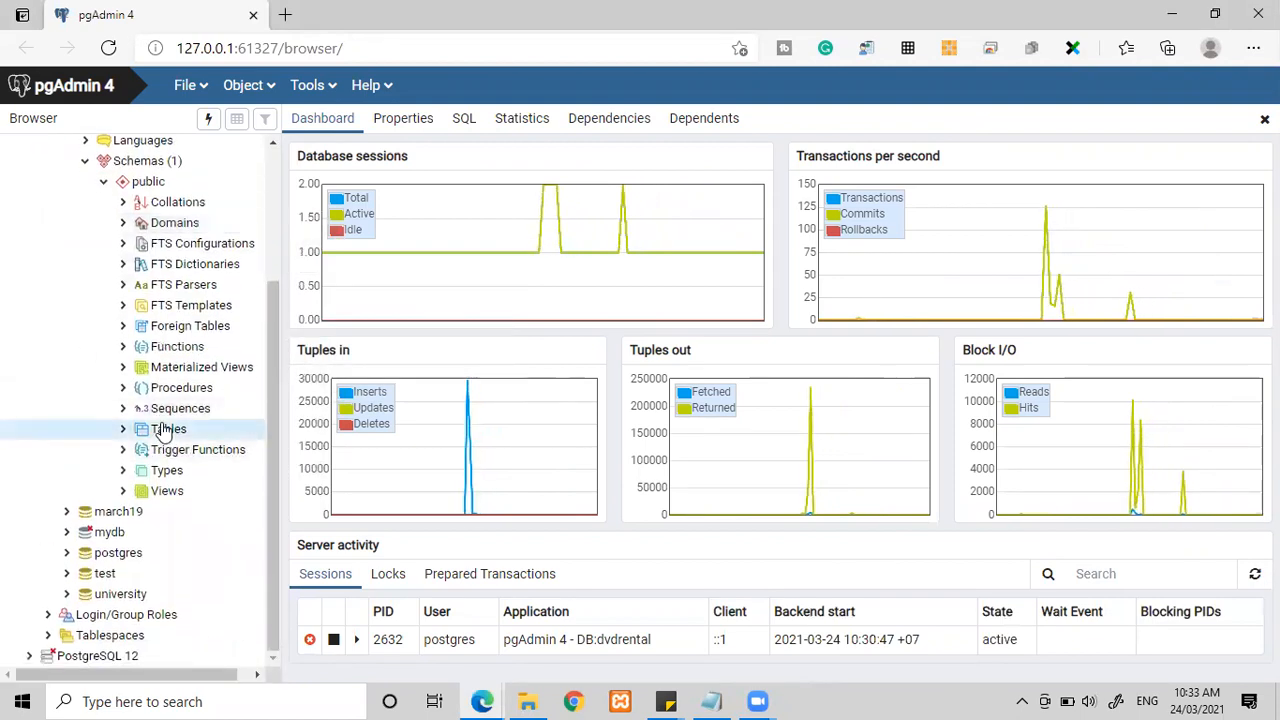
{"action": "left_click", "coordinate": [123, 429]}
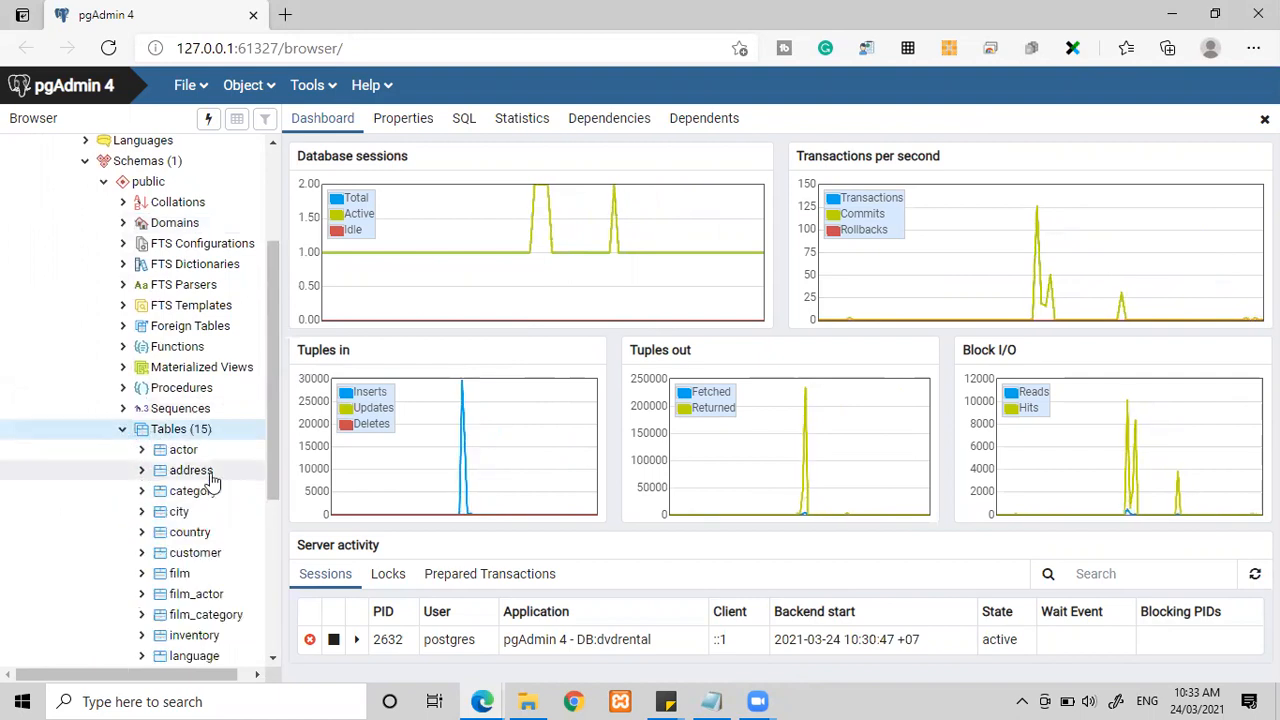
{"action": "scroll", "coordinate": [212, 478], "scroll_direction": "down", "scroll_amount": 5}
{"action": "scroll", "coordinate": [207, 460], "scroll_direction": "up", "scroll_amount": 3}
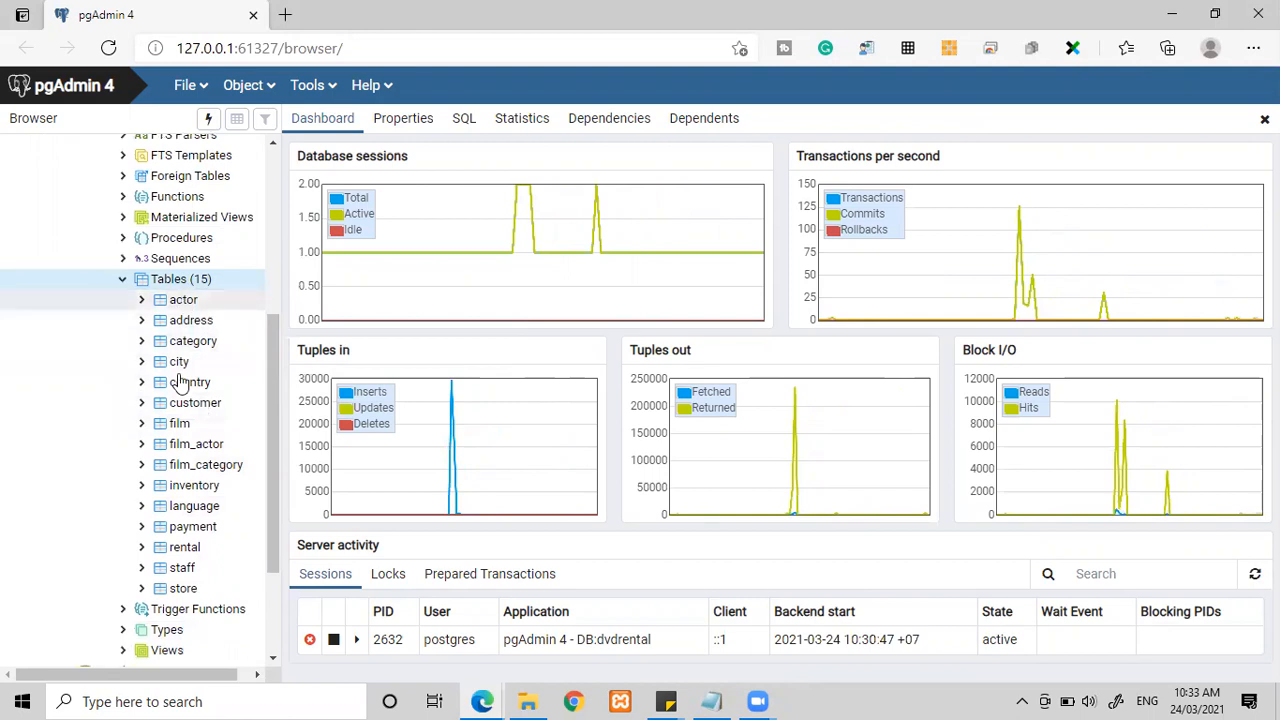
{"action": "scroll", "coordinate": [205, 510], "scroll_direction": "up", "scroll_amount": 5}
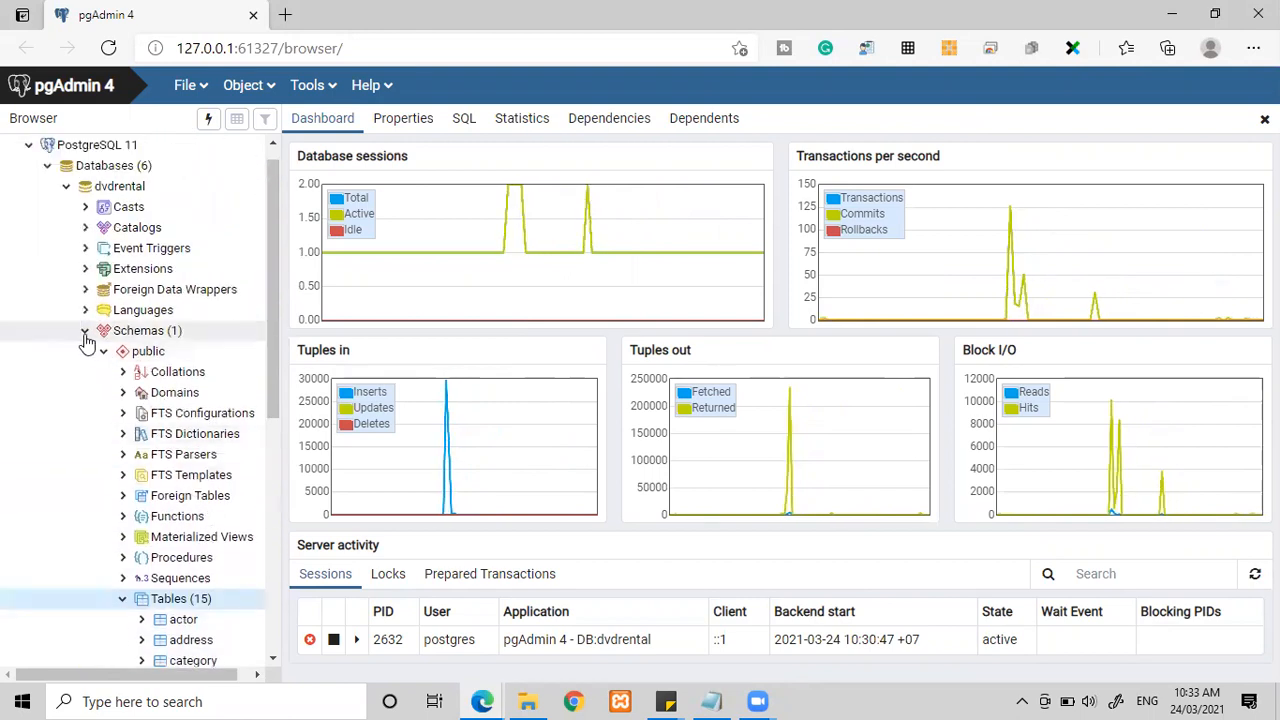
{"action": "left_click", "coordinate": [85, 332]}
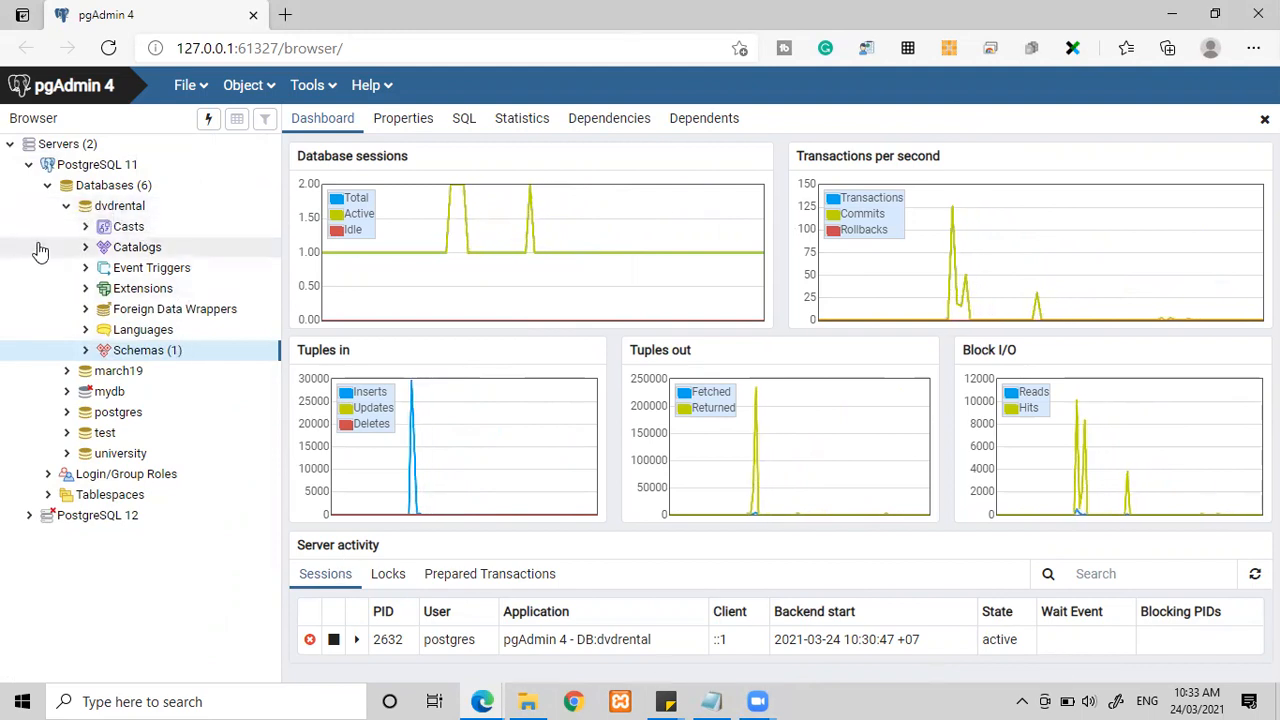
Start a Backup of the dvdrental database and review the available formats, keeping Custom
{"action": "right_click", "coordinate": [124, 210]}
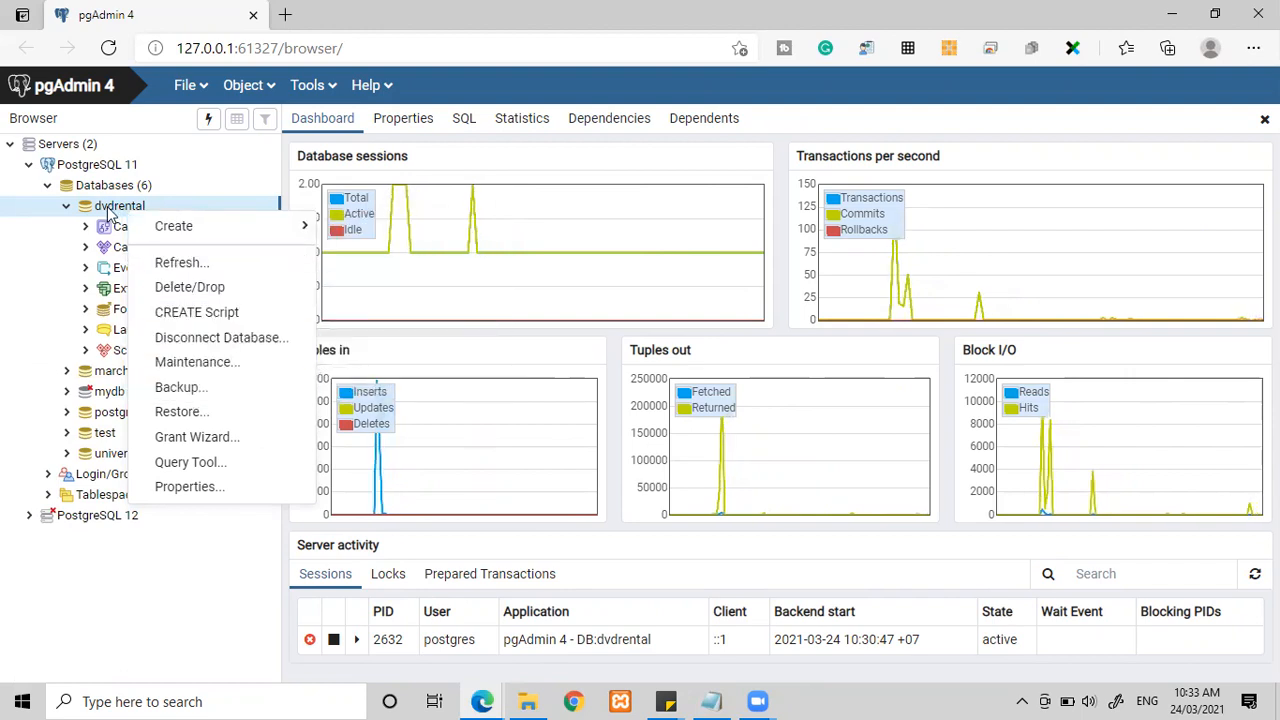
{"action": "right_click", "coordinate": [107, 207]}
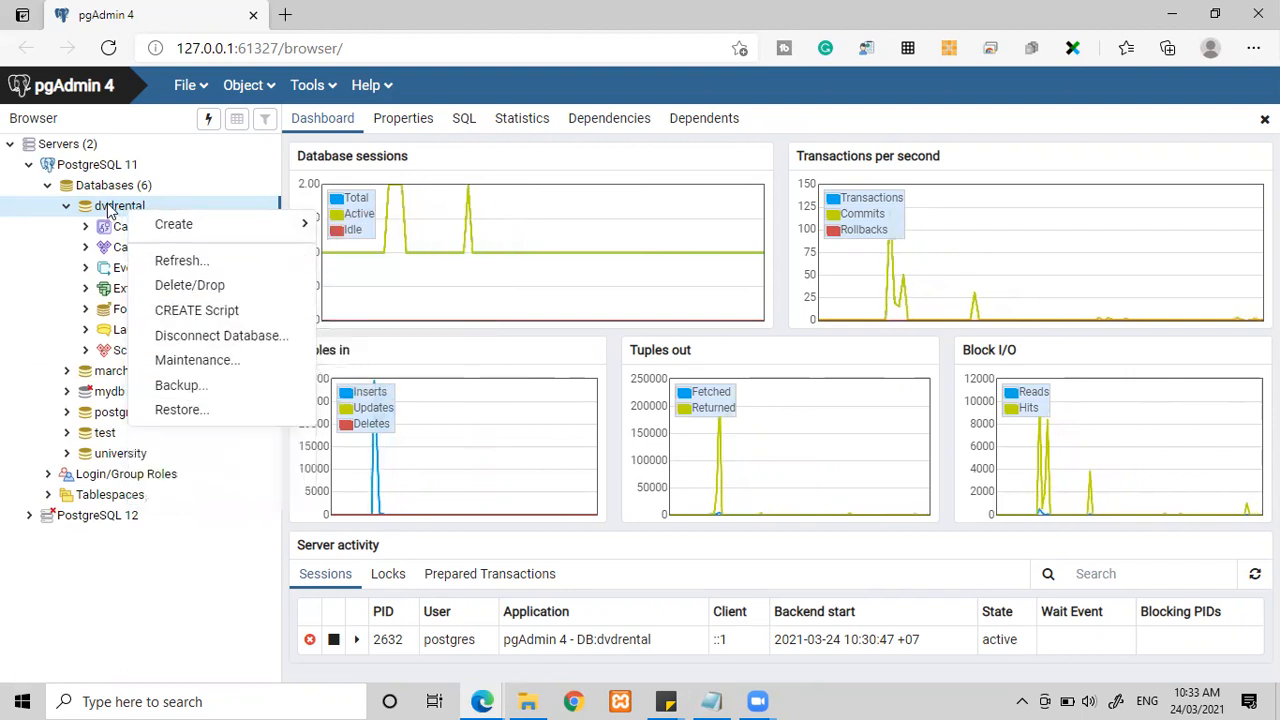
{"action": "left_click", "coordinate": [164, 384]}
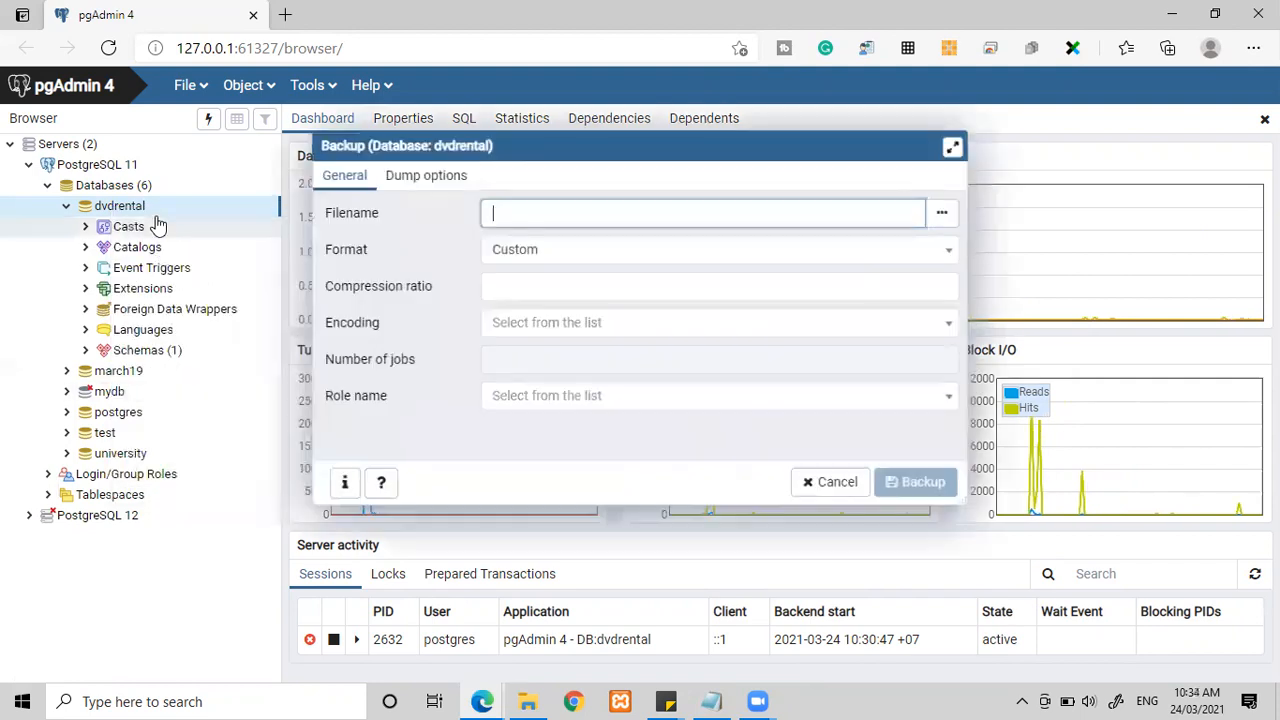
{"action": "left_click", "coordinate": [579, 252]}
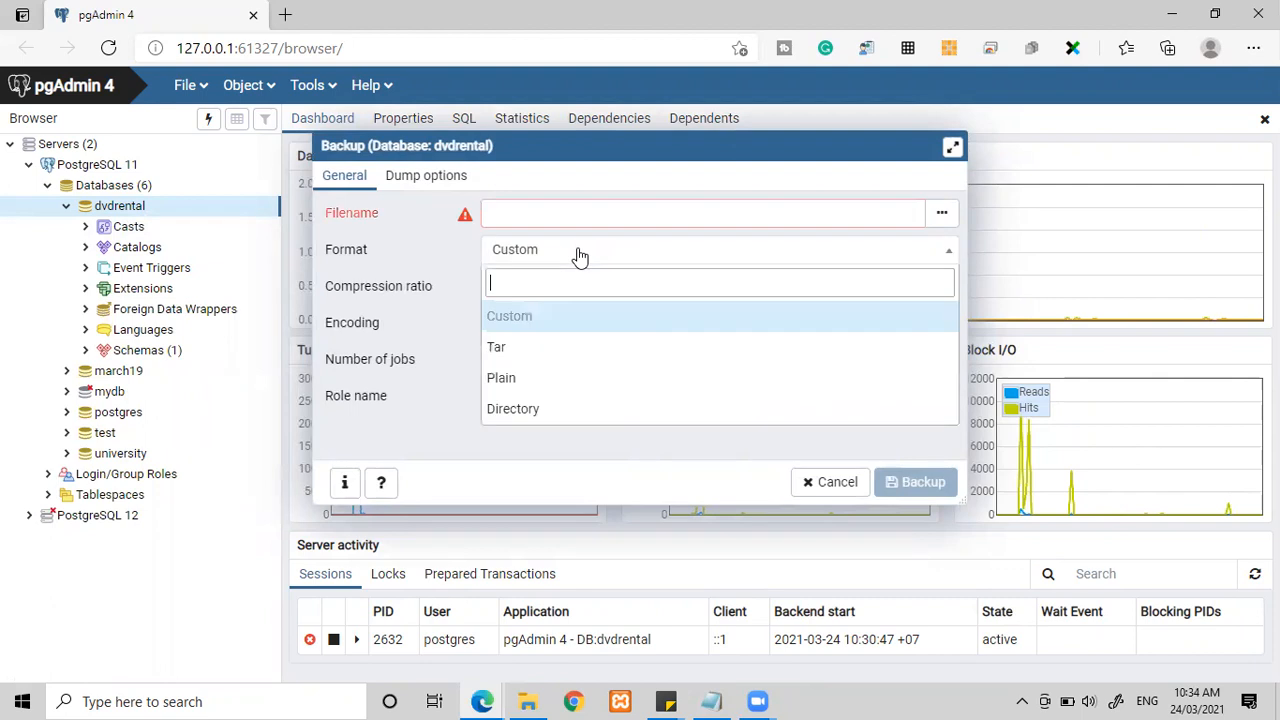
{"action": "left_click", "coordinate": [579, 252]}
{"action": "left_click", "coordinate": [579, 252]}
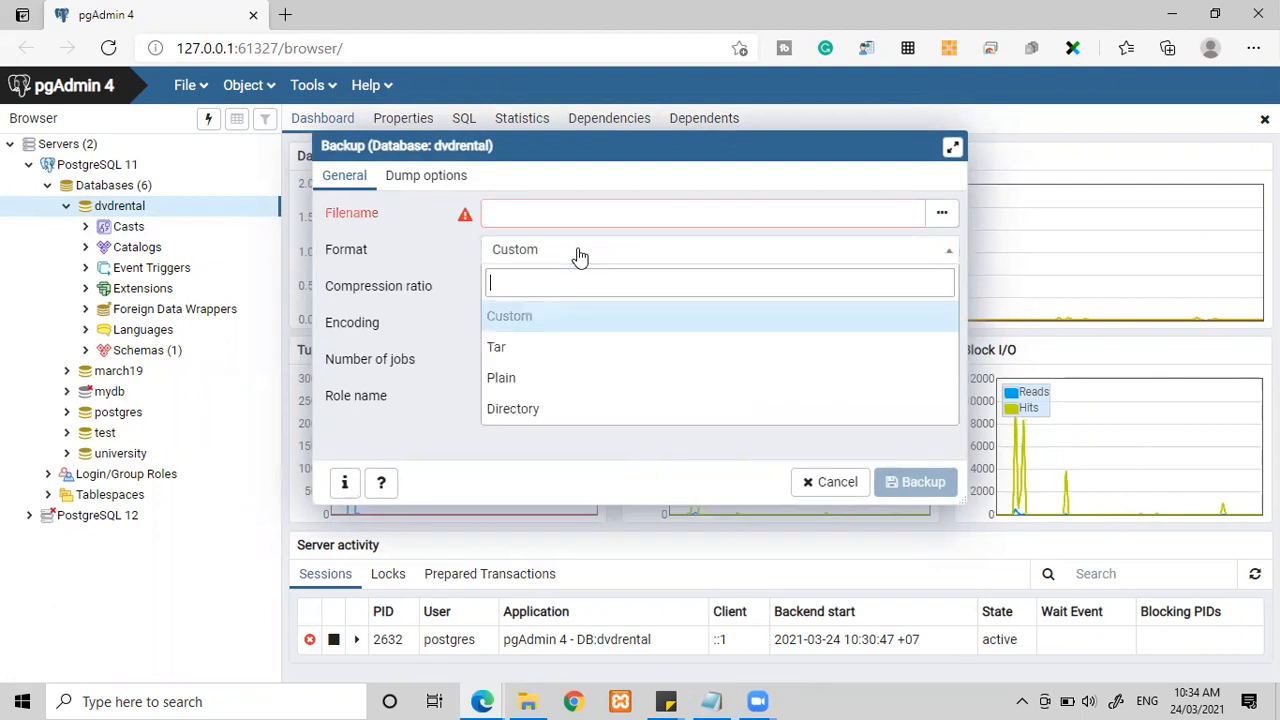
{"action": "left_click", "coordinate": [579, 252]}
{"action": "left_click", "coordinate": [569, 209]}
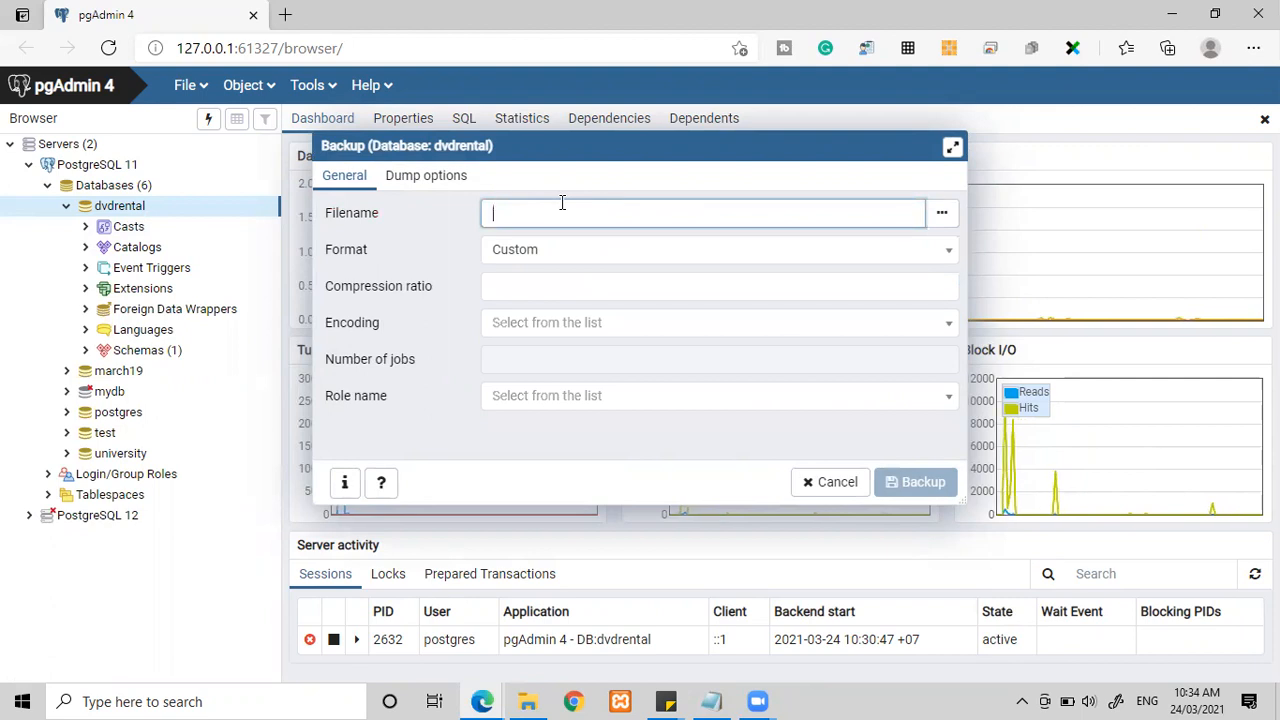
Bring up the sample database folder and copy the dvdrentalBackup.tar location path from its properties for the backup filename
{"action": "left_click", "coordinate": [527, 701]}
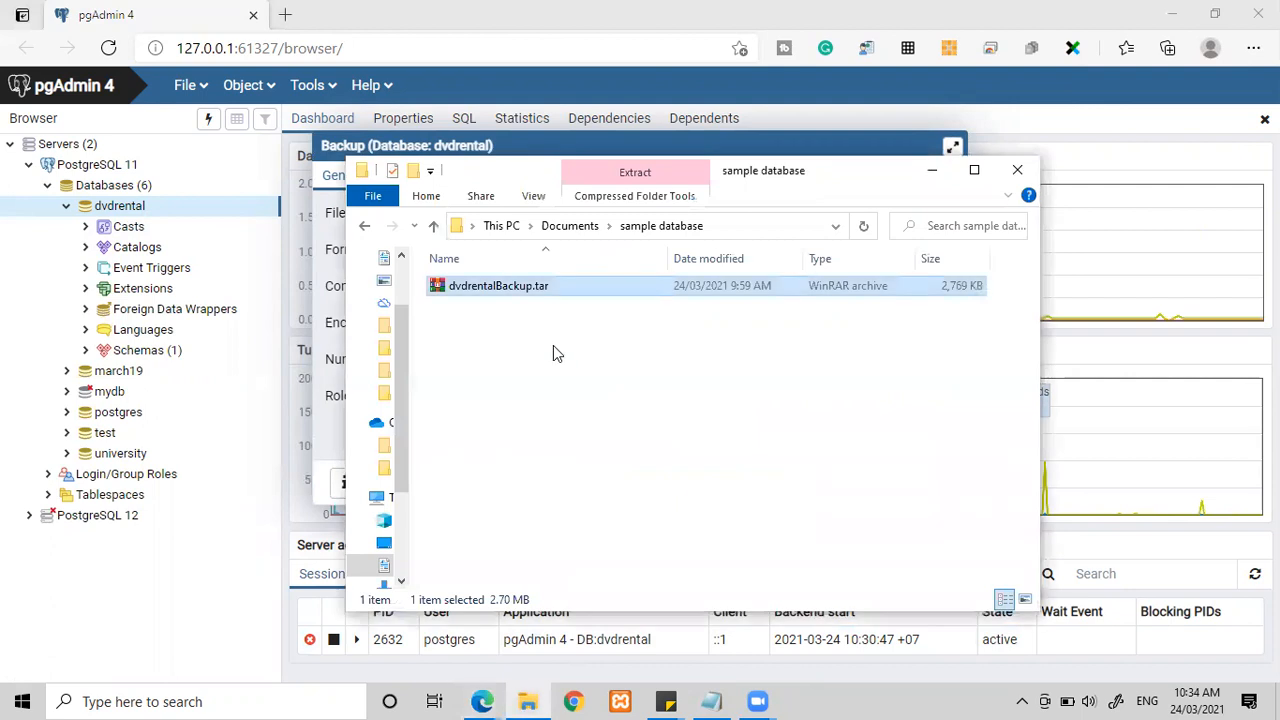
{"action": "double_click", "coordinate": [510, 287]}
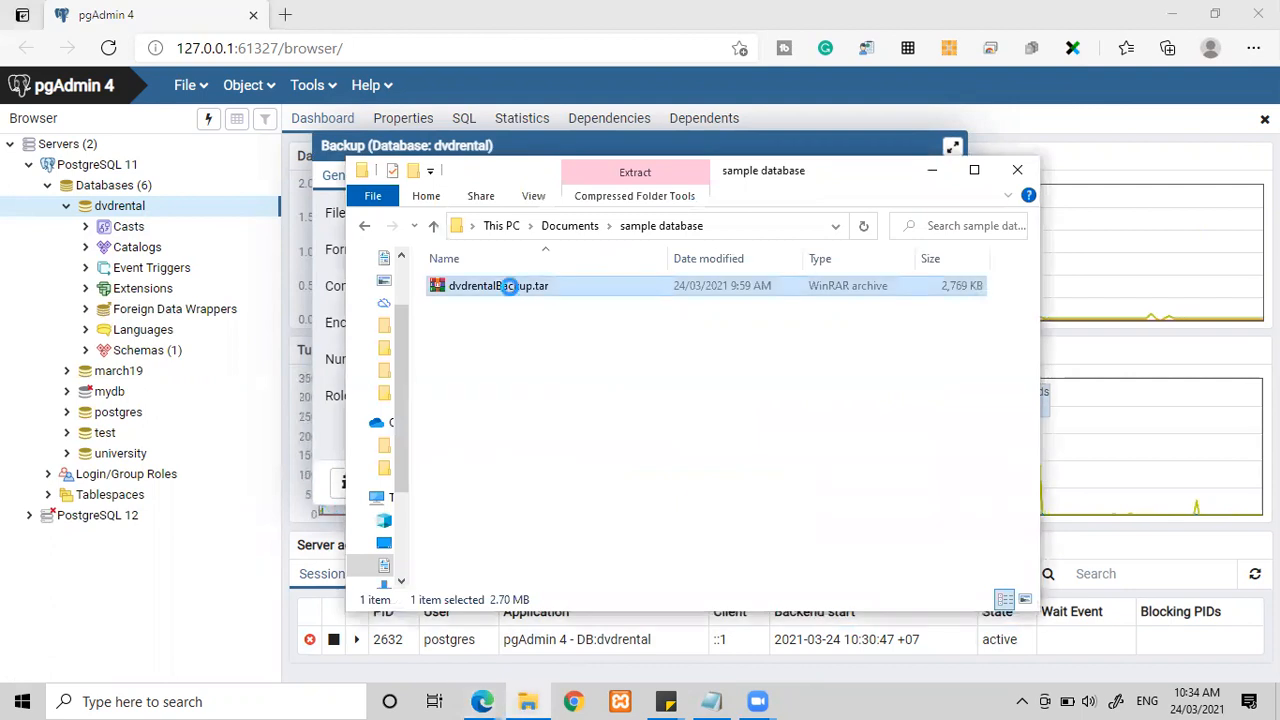
{"action": "right_click", "coordinate": [510, 286]}
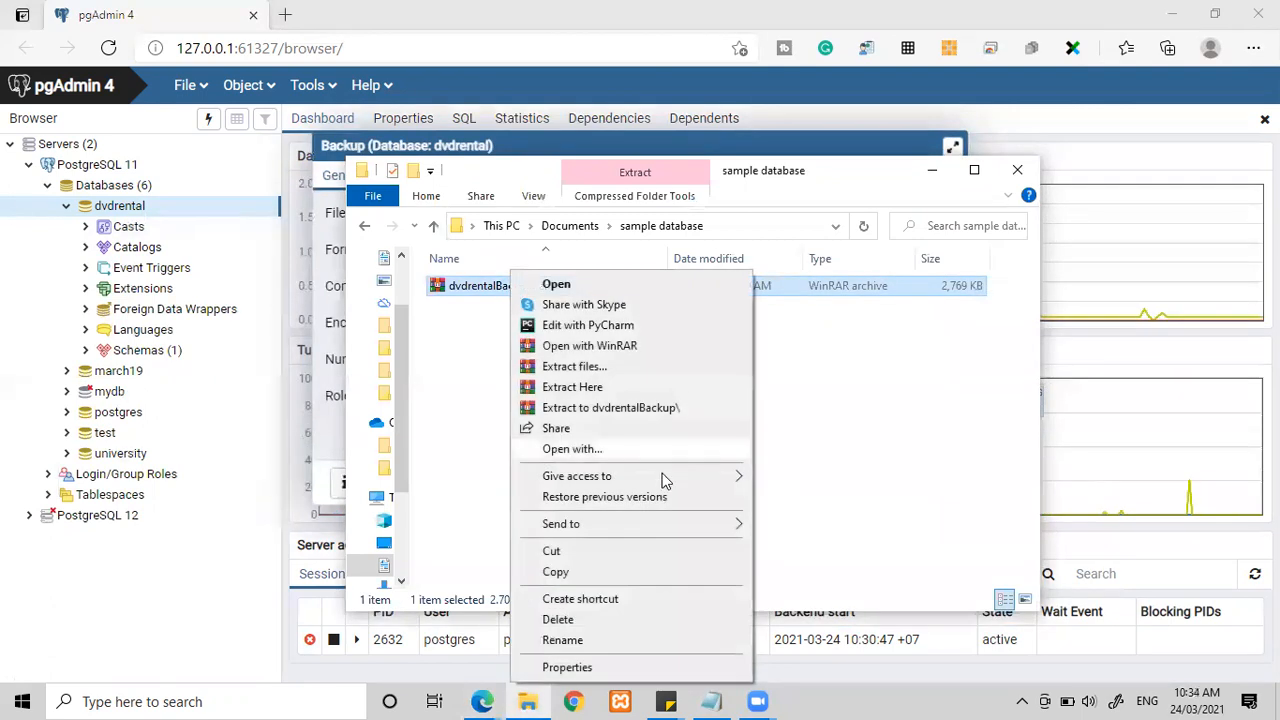
{"action": "left_click", "coordinate": [567, 667]}
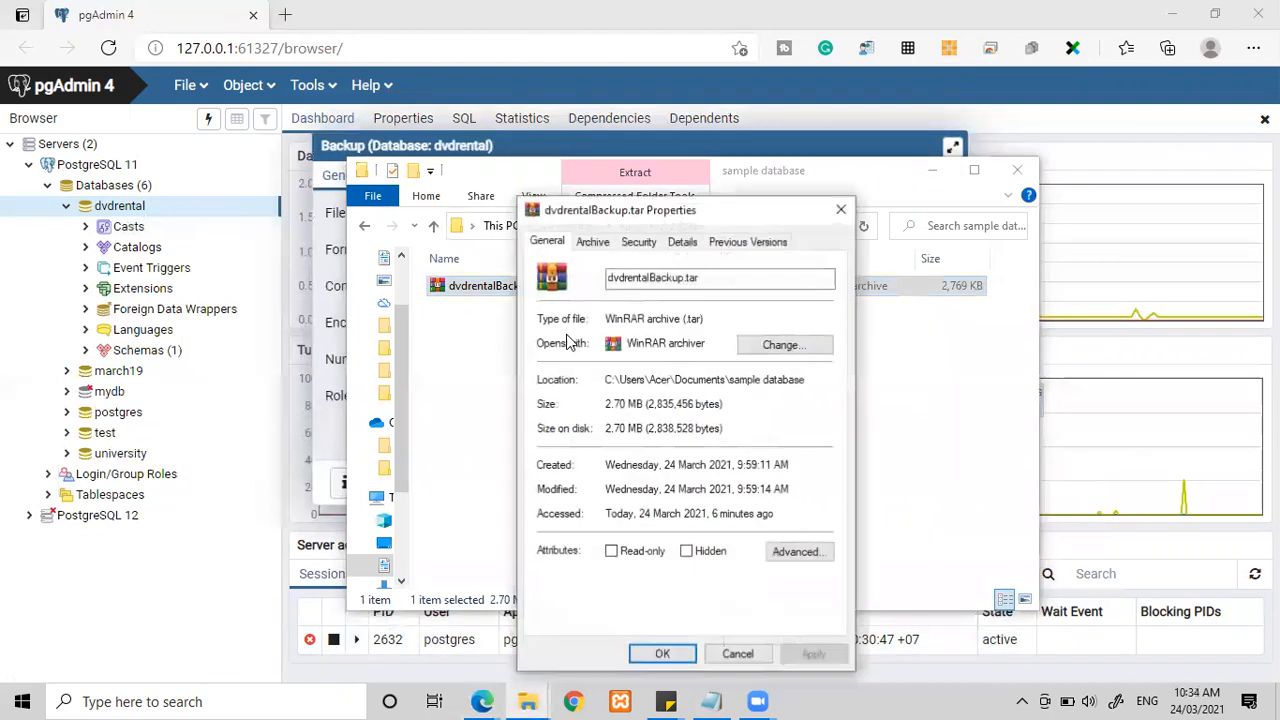
{"action": "left_click_drag", "start_coordinate": [605, 380], "coordinate": [801, 388]}
{"action": "key", "text": "ctrl+c"}
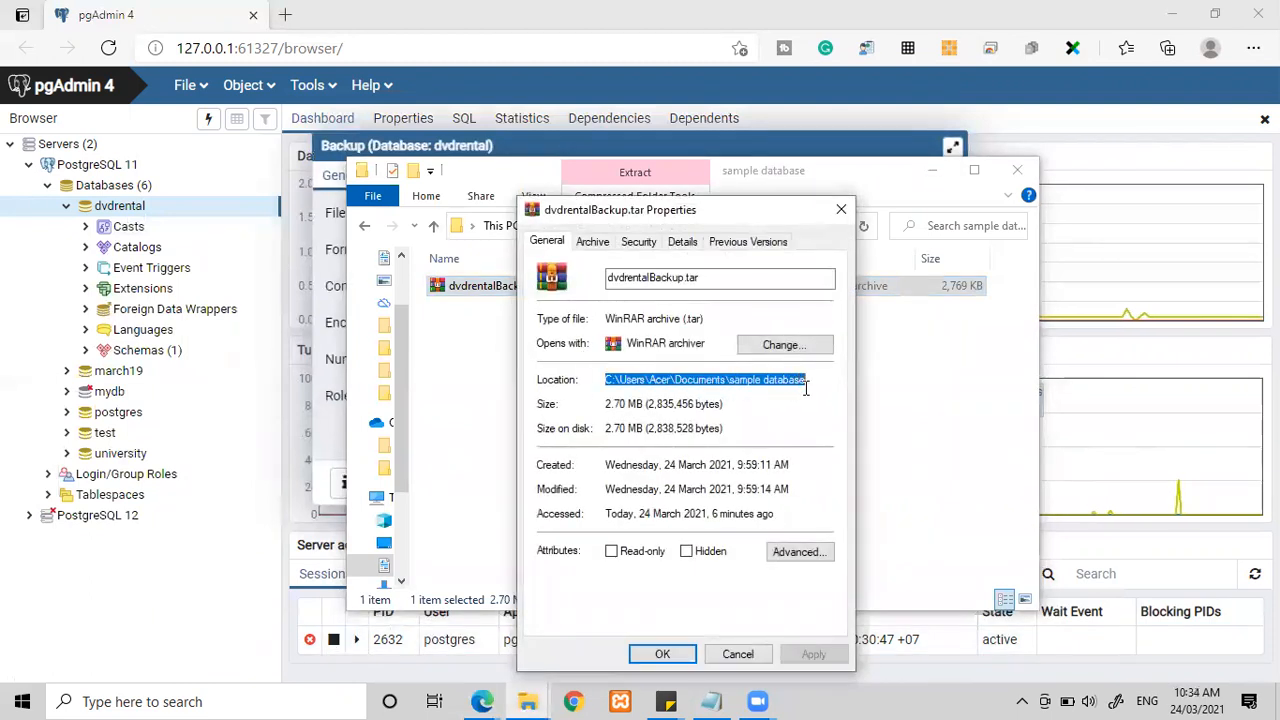
Close the file properties, return to the Backup dialog and paste the copied sample database folder path as the filename
{"action": "left_click", "coordinate": [841, 209]}
{"action": "left_click", "coordinate": [932, 171]}
{"action": "left_click", "coordinate": [603, 213]}
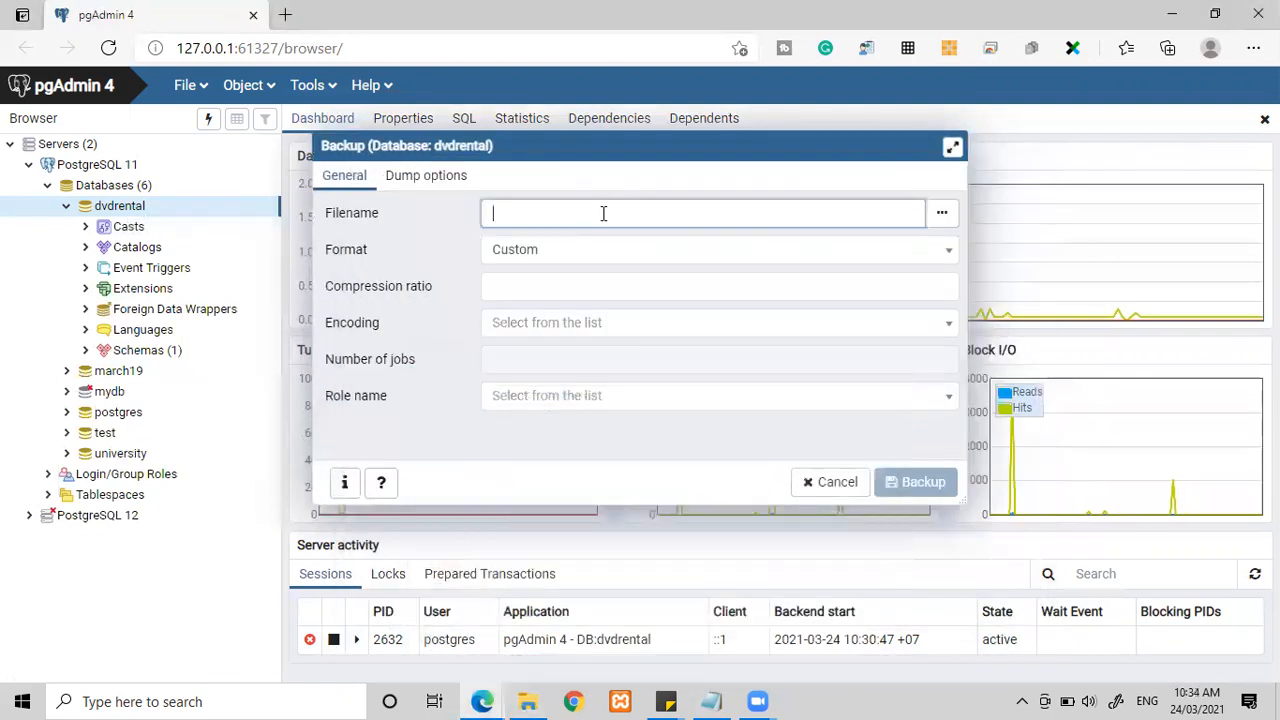
{"action": "key", "text": "ctrl+v"}
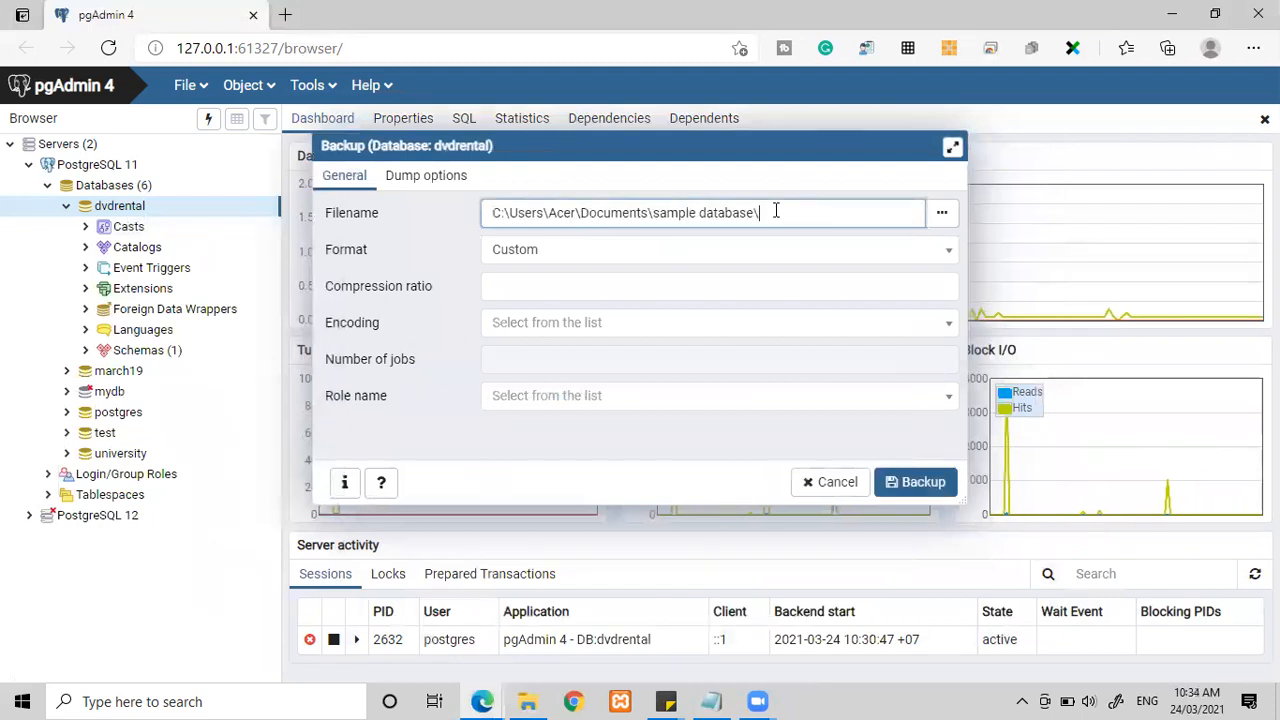
Complete the backup filename with \dvdrental2.tar after the folder path and run the dvdrental backup in Custom format
{"action": "type", "text": "\\rent"}
{"action": "key", "text": "BackSpace"}
{"action": "key", "text": "BackSpace"}
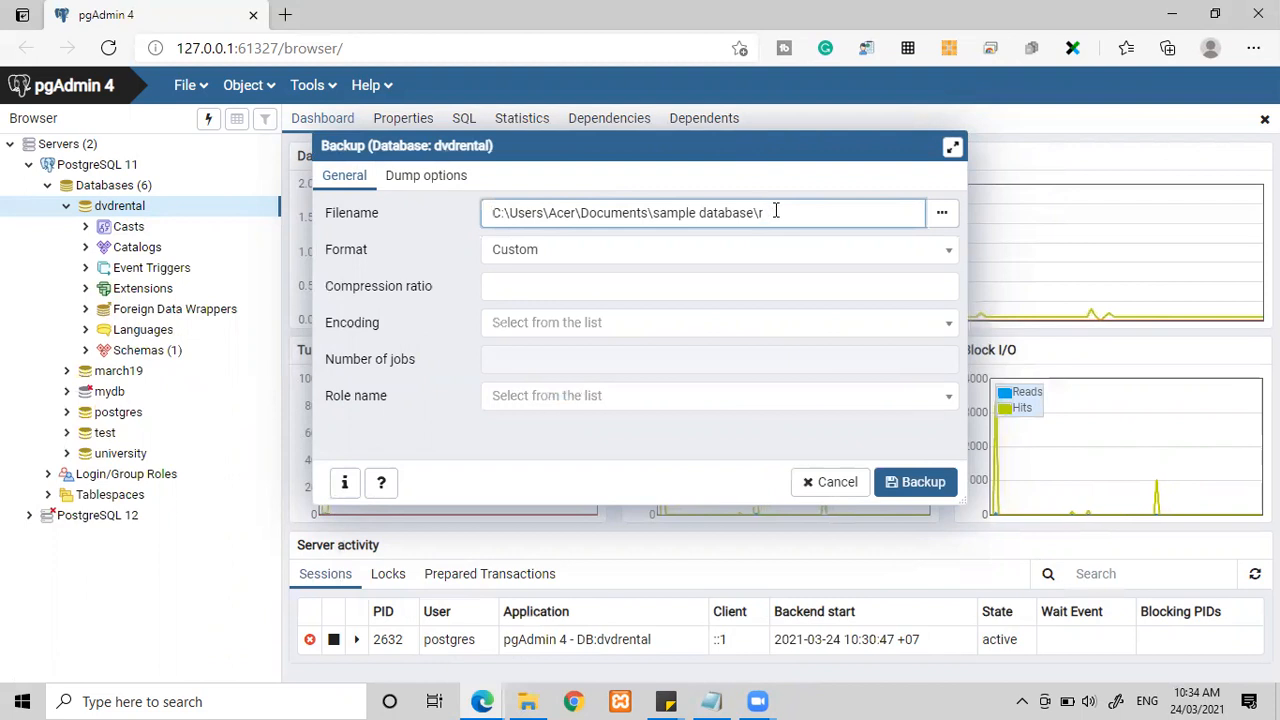
{"action": "type", "text": "vdr"}
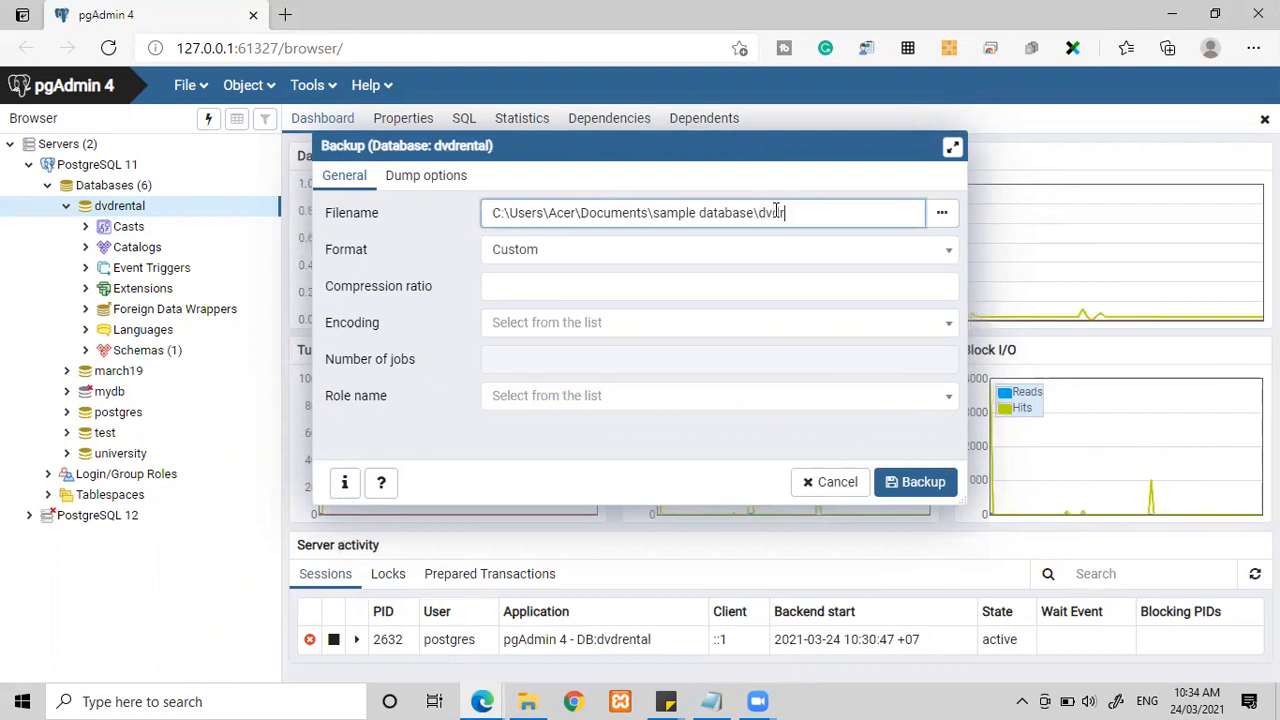
{"action": "type", "text": "ental2.t"}
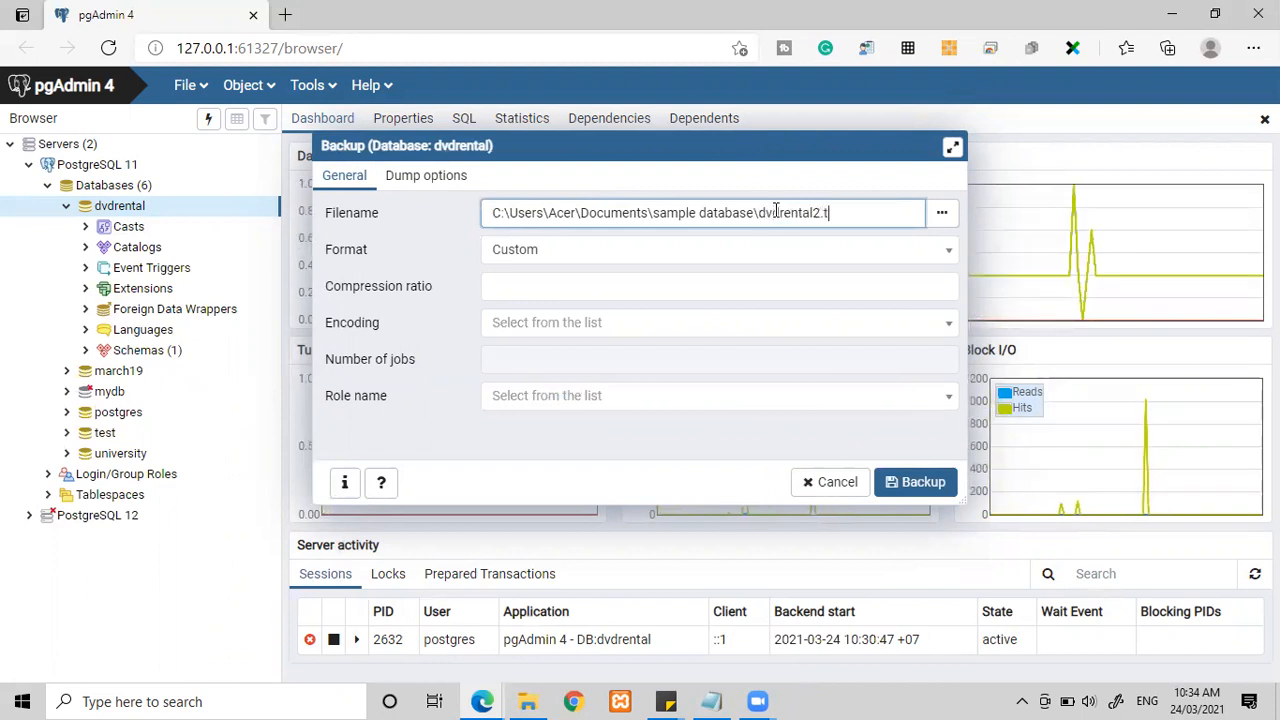
{"action": "type", "text": "ar"}
{"action": "left_click_drag", "start_coordinate": [848, 212], "coordinate": [765, 203]}
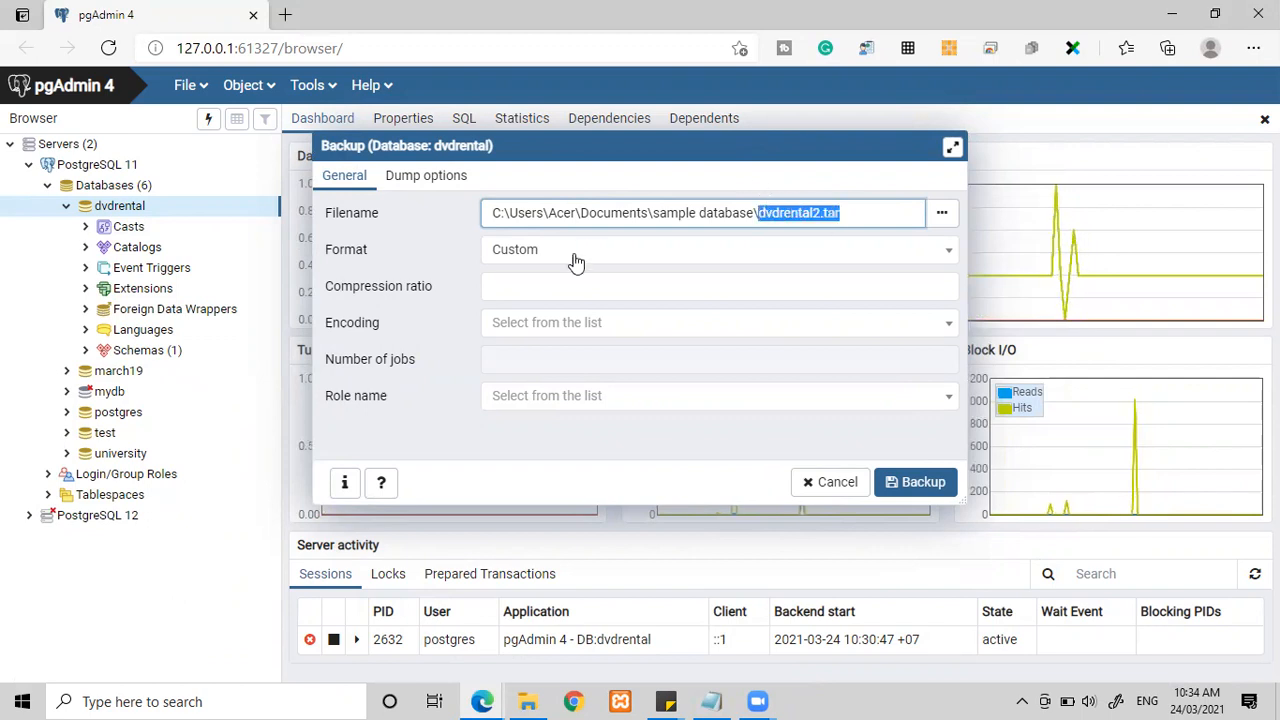
{"action": "left_click", "coordinate": [905, 483]}
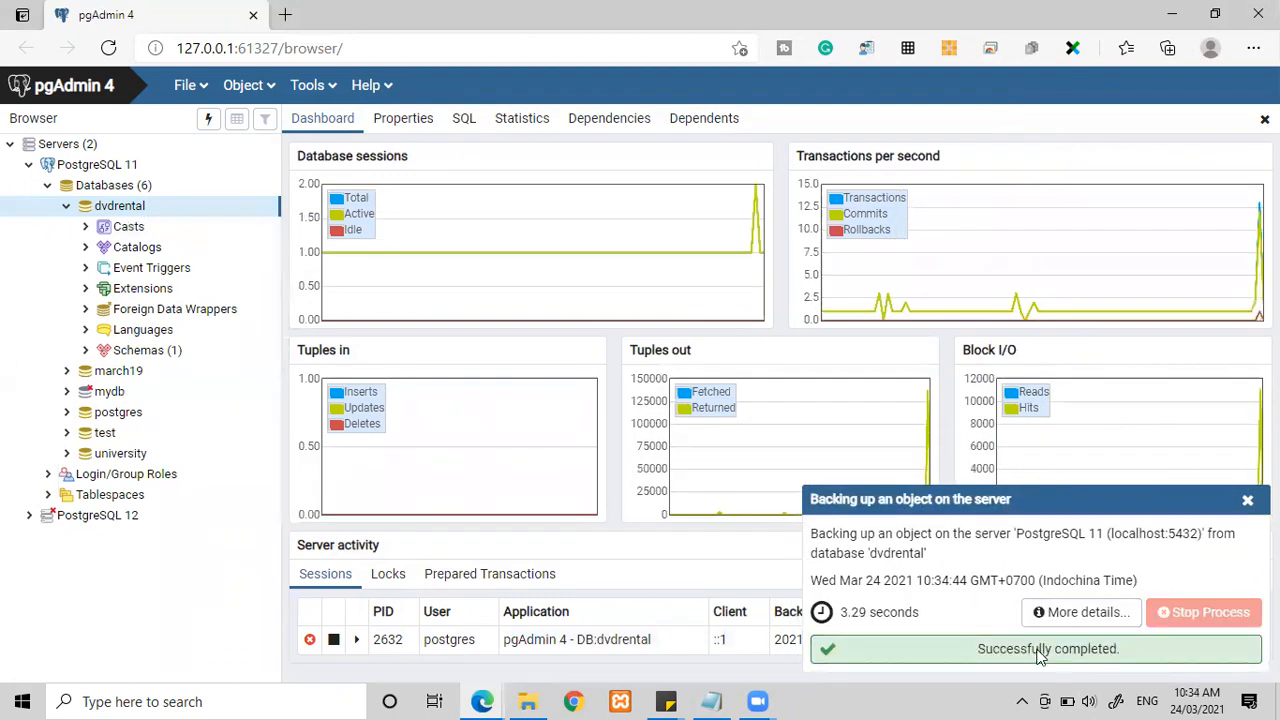
Review the backup process details, checking the output file path in the pg_dump command, and close them
{"action": "left_click", "coordinate": [1073, 614]}
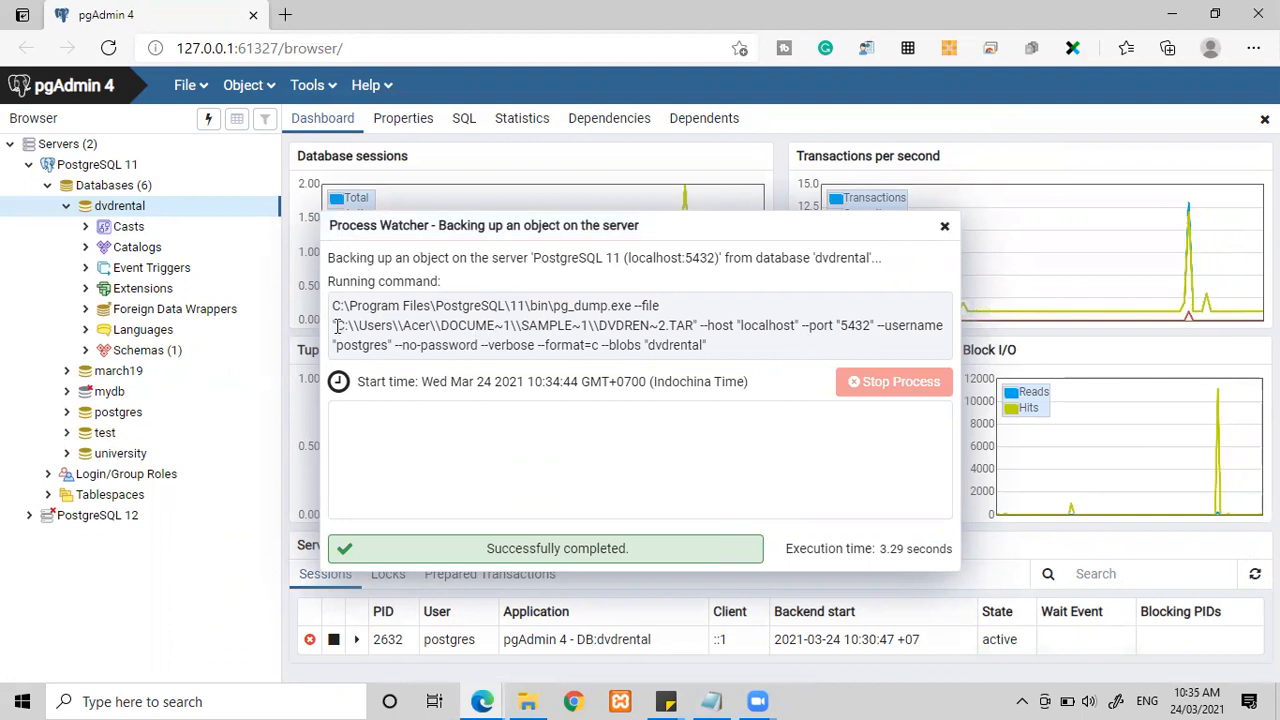
{"action": "left_click_drag", "start_coordinate": [367, 327], "coordinate": [596, 330]}
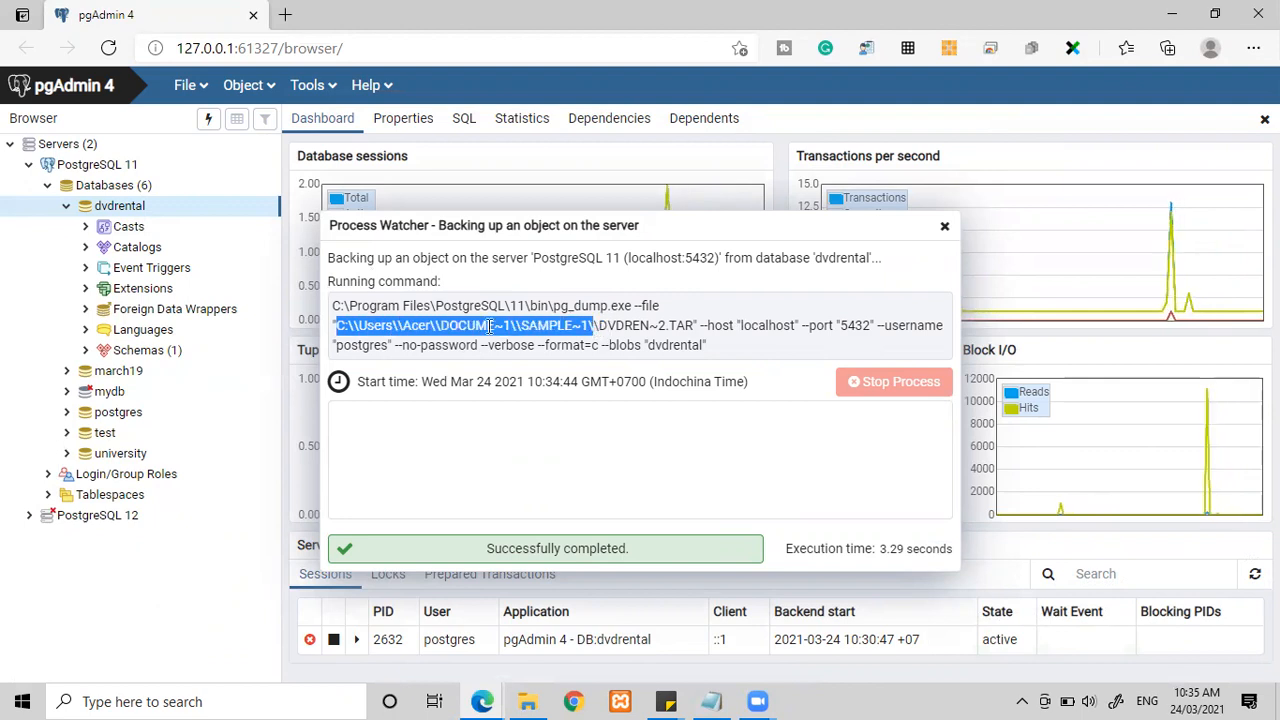
{"action": "left_click", "coordinate": [420, 327]}
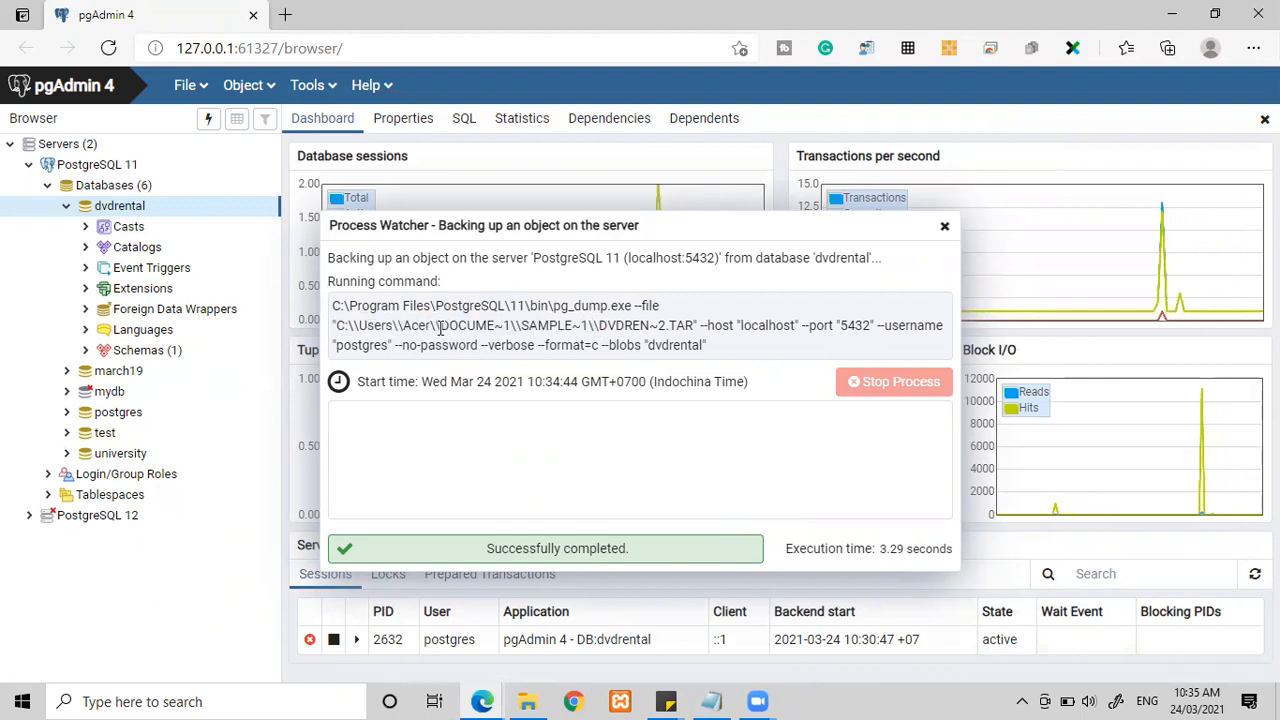
{"action": "left_click_drag", "start_coordinate": [440, 327], "coordinate": [596, 330]}
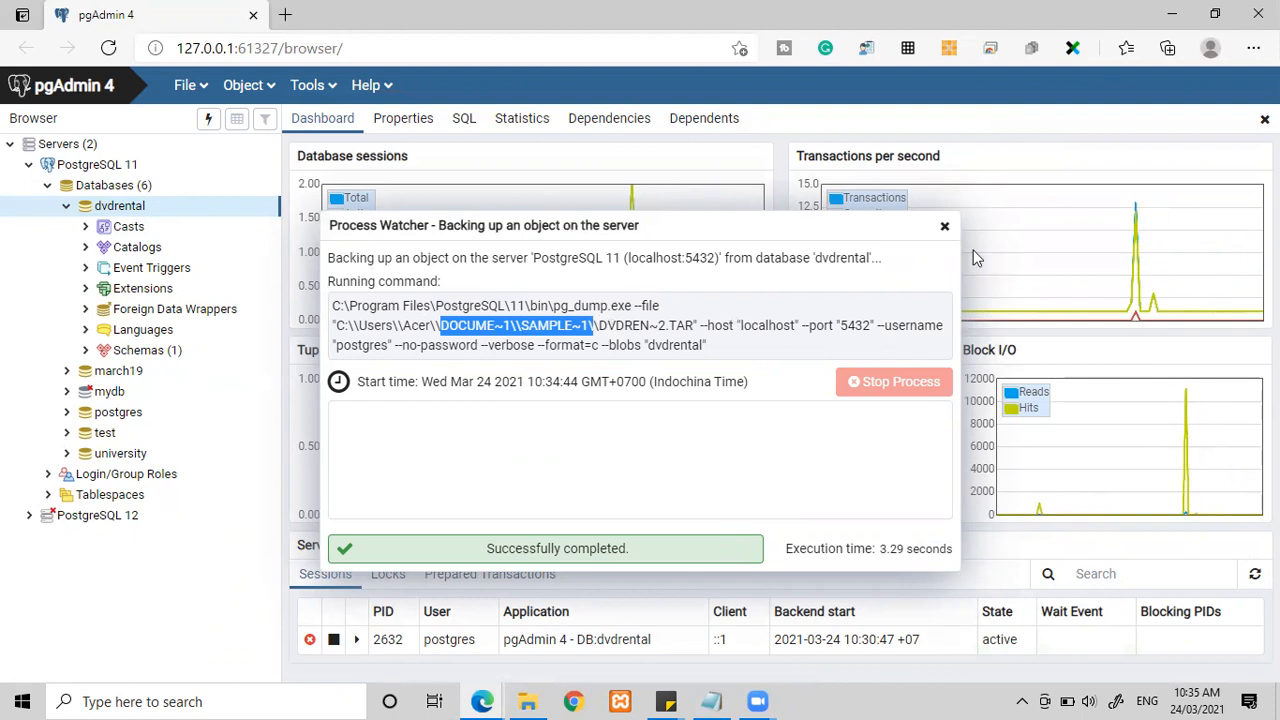
{"action": "left_click", "coordinate": [944, 226]}
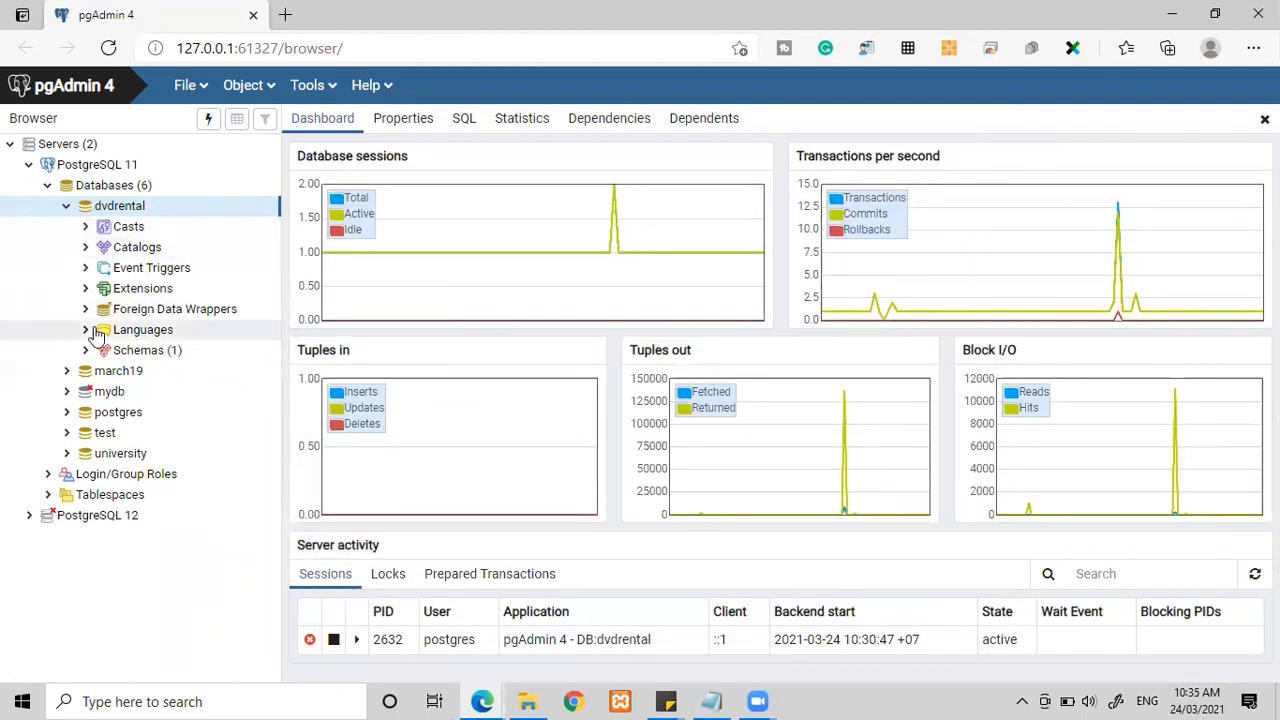
Bring up the sample database folder in File Explorer and check for the new dvdrental2.tar backup file
{"action": "left_click", "coordinate": [527, 701]}
{"action": "left_click", "coordinate": [557, 404]}
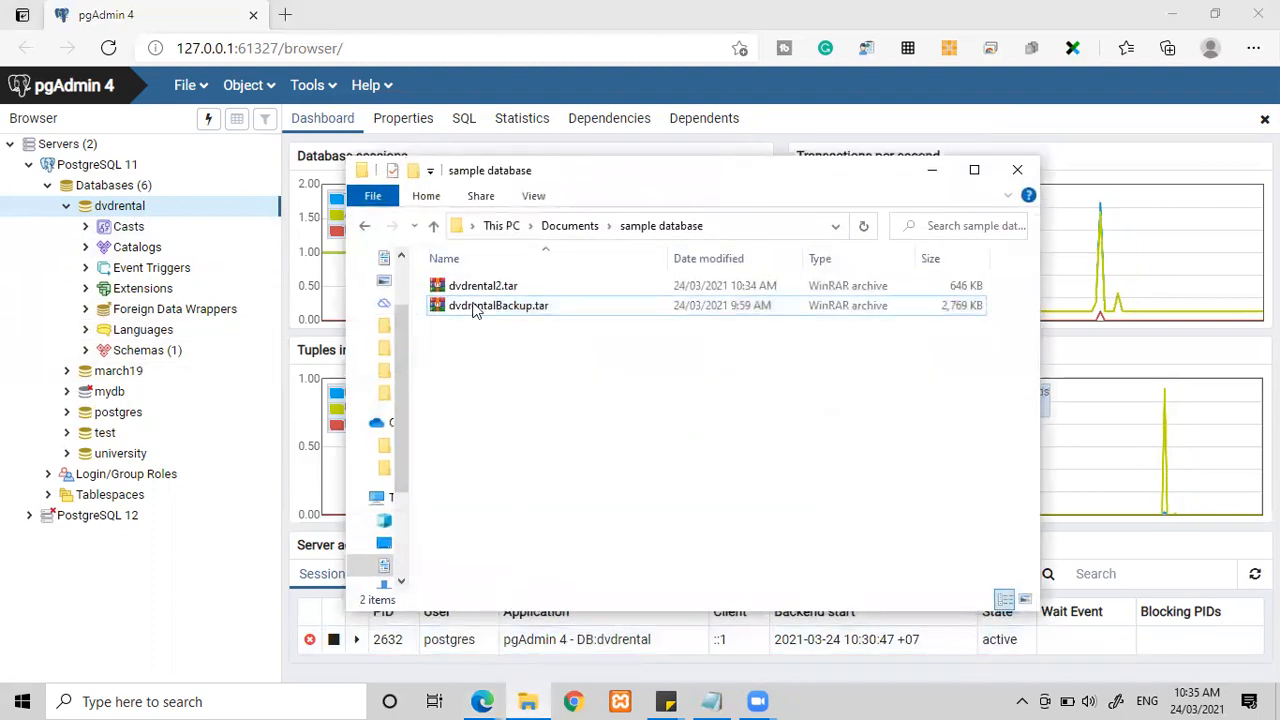
{"action": "left_click", "coordinate": [478, 289]}
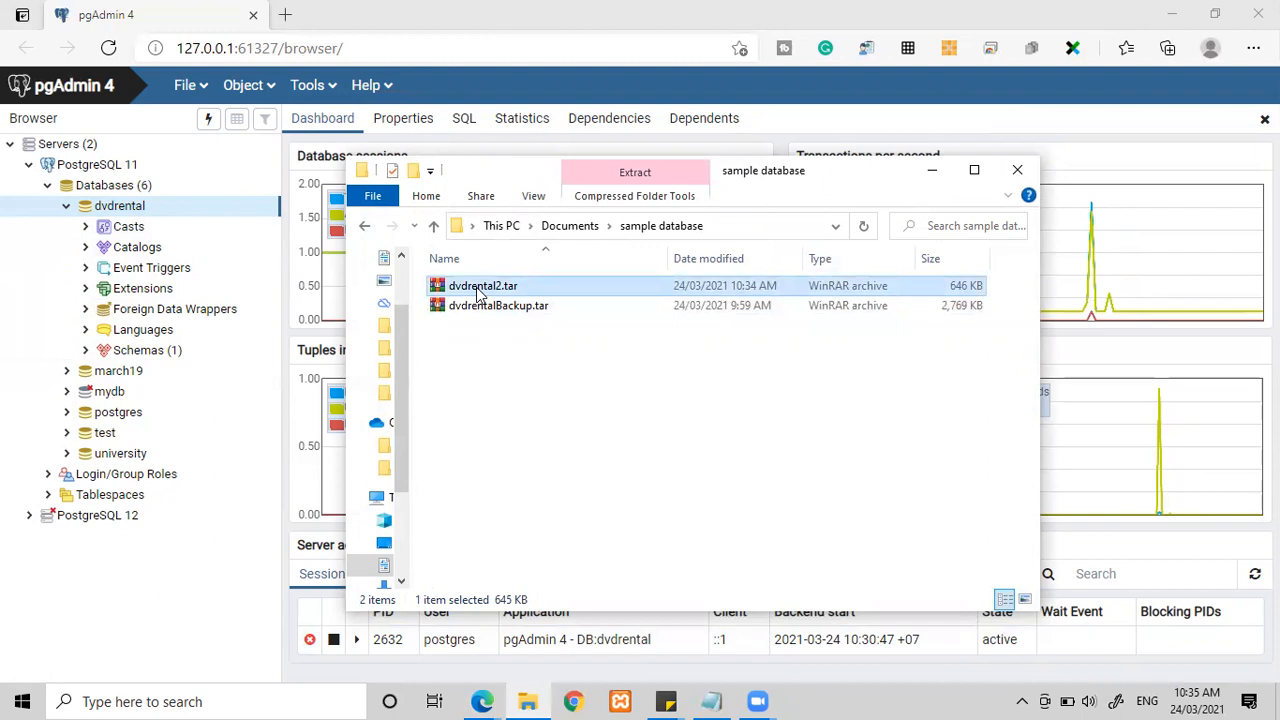
{"action": "left_click", "coordinate": [570, 471]}
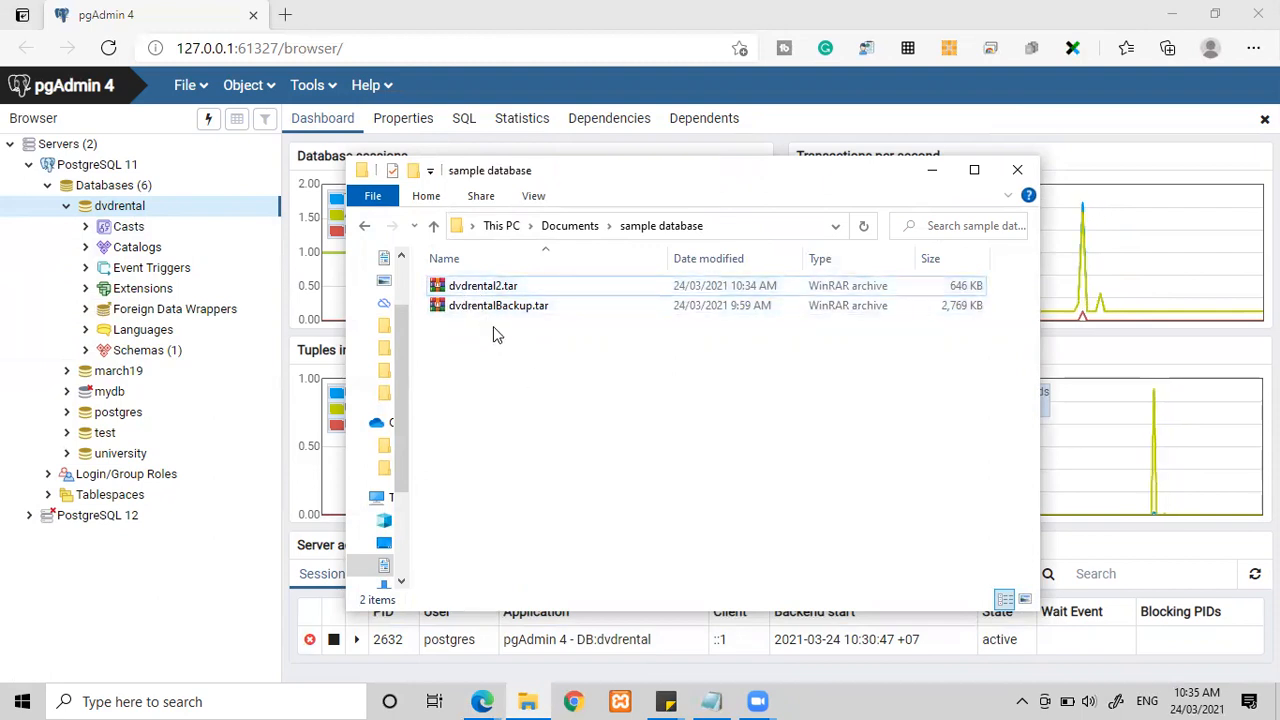